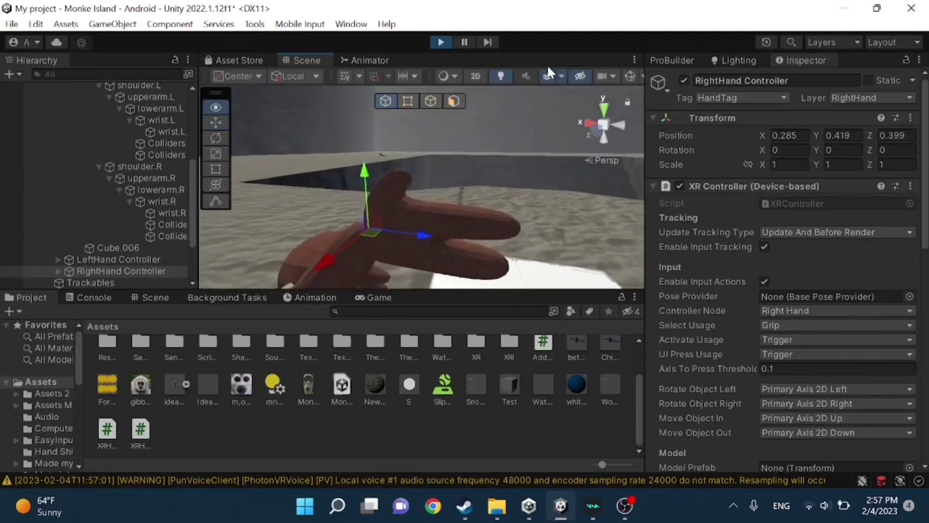
Test the right hand against the white box by moving the RightHand Controller to about Y -0.259, Z 0.133
right_click_drag(399, 138, 428, 172)
key("w")
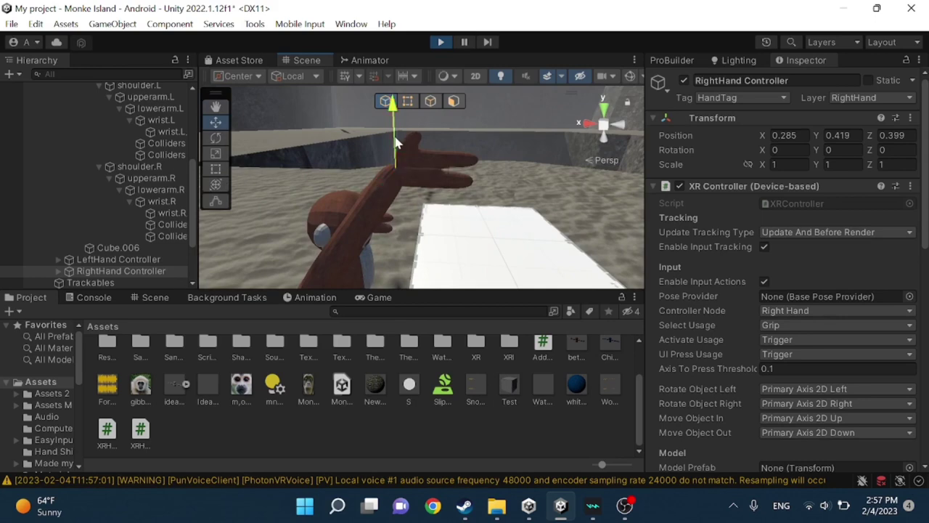
left_click_drag(395, 143, 397, 240)
right_click_drag(397, 241, 451, 153)
left_click_drag(452, 167, 370, 189)
right_click_drag(370, 189, 390, 116)
left_click_drag(377, 125, 385, 200)
right_click_drag(382, 211, 382, 182)
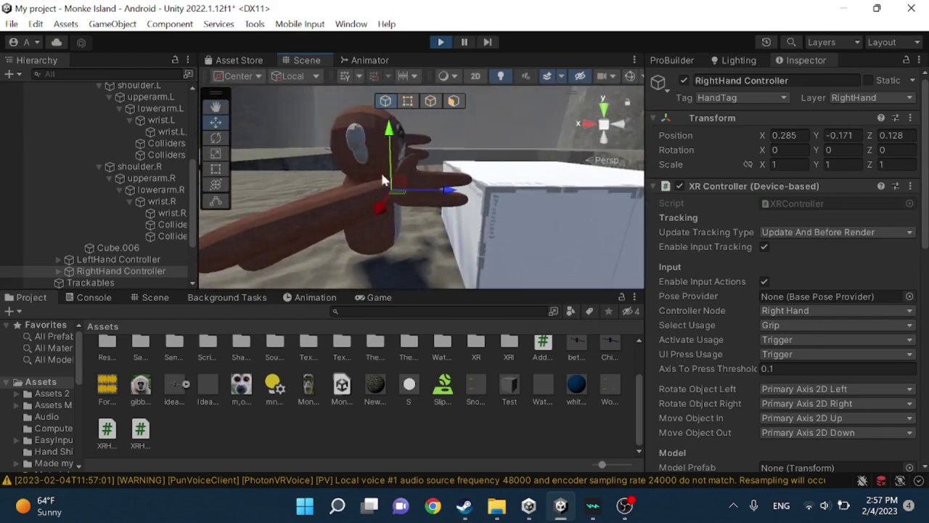
left_click_drag(390, 158, 394, 179)
right_click_drag(394, 180, 426, 208)
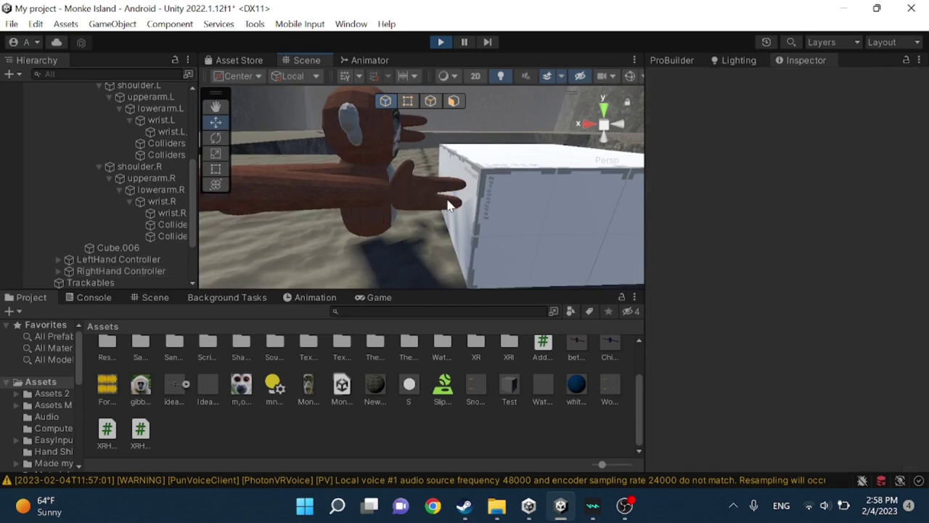
left_click_drag(446, 195, 371, 199)
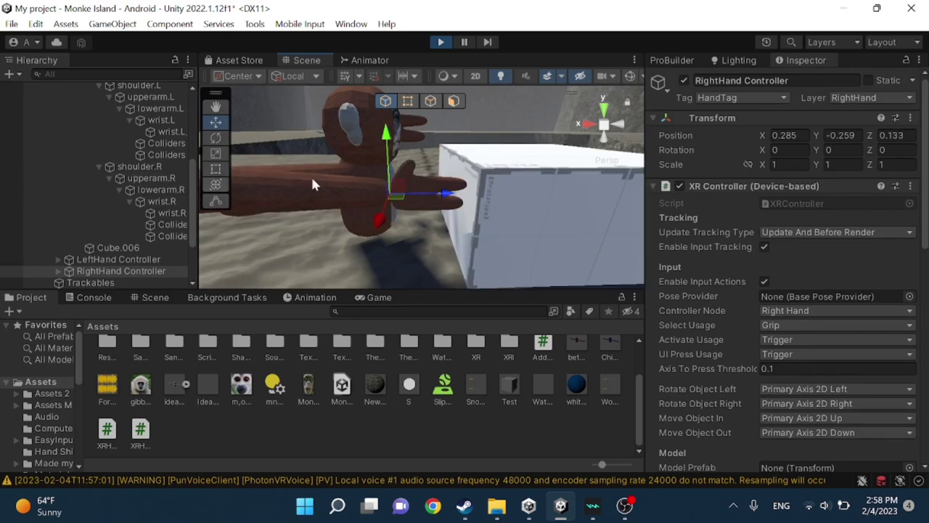
Show the scene gizmos and test the hand further by moving the RightHand Controller back to about Z -0.021
right_click_drag(592, 95, 578, 86)
left_click(630, 77)
right_click_drag(502, 168, 434, 194)
scroll(488, 197, "up", 5)
scroll(488, 197, "down", 2)
scroll(488, 198, "down", 2)
scroll(435, 193, "down", 3)
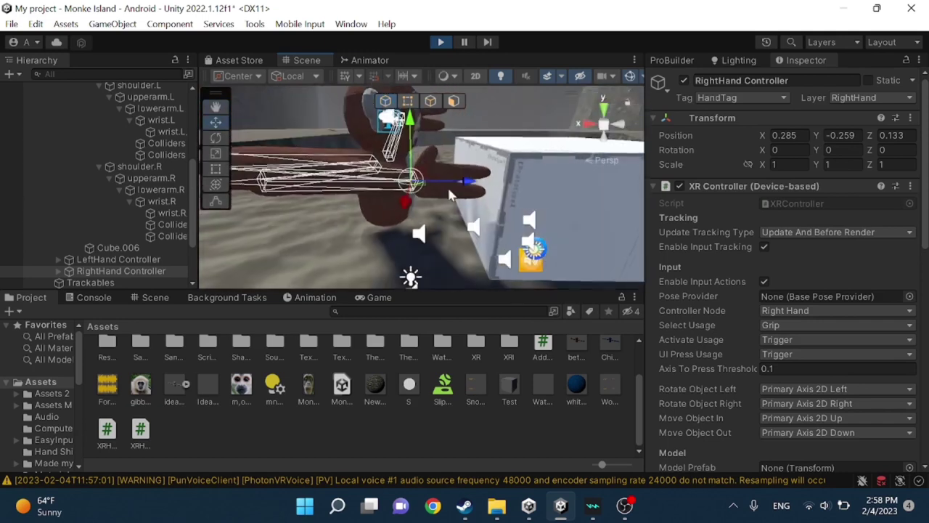
mouse_move(465, 184)
left_mouse_down()
mouse_move(472, 188)
mouse_move(432, 209)
mouse_move(448, 218)
mouse_move(466, 200)
left_mouse_up()
key("space")
left_click(437, 466)
scroll(439, 193, "up", 2)
mouse_move(439, 193)
right_mouse_down()
mouse_move(467, 189)
mouse_move(438, 200)
right_mouse_up()
left_click_drag(388, 204, 311, 206)
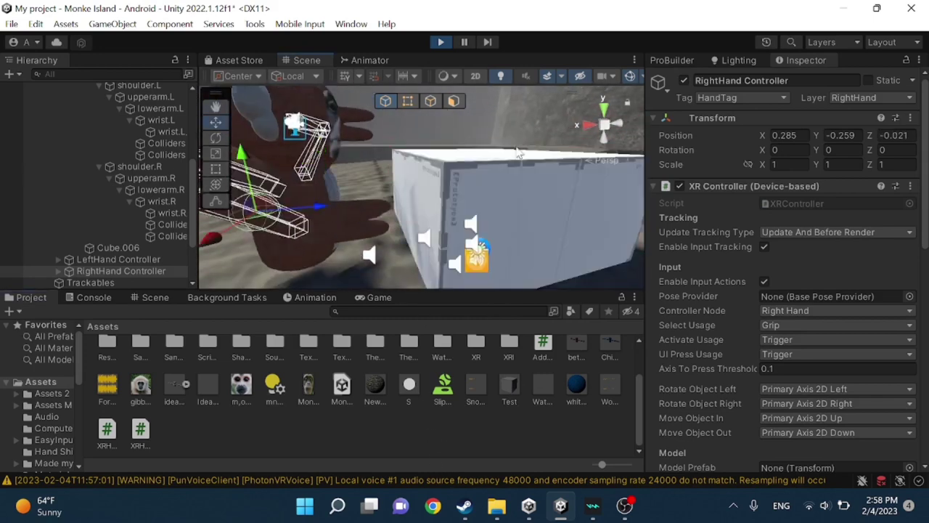
right_click_drag(310, 206, 423, 262)
key("s")
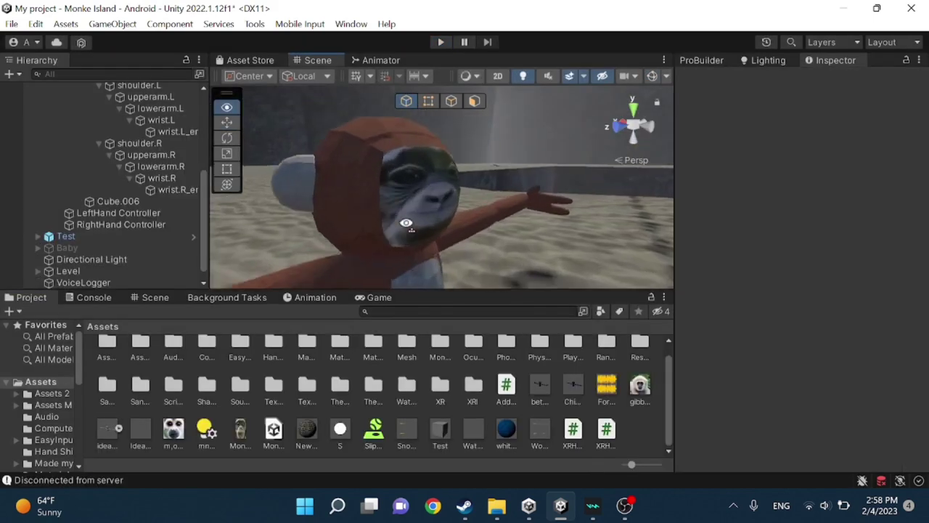
Examine the monkey's body mesh Cube.006 and its parent model betamonkemodele 1
right_click_drag(406, 222, 406, 142)
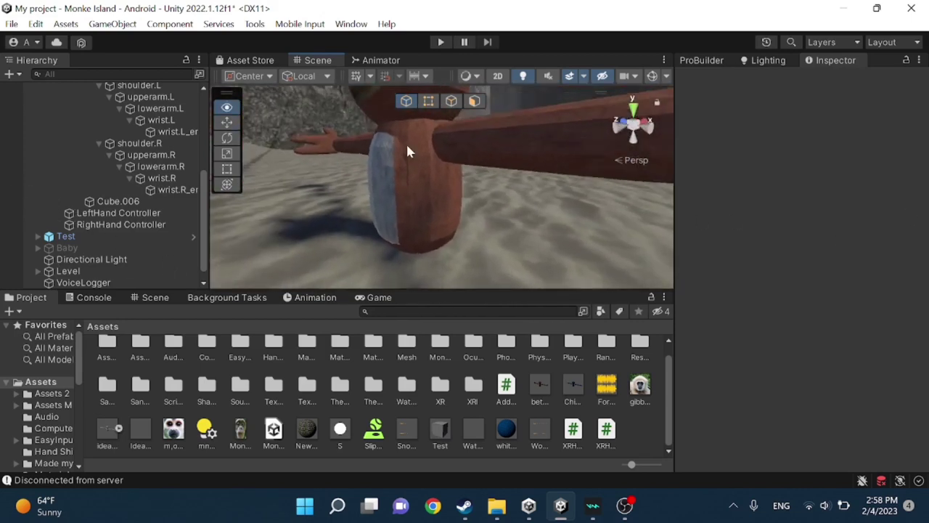
left_click(406, 145)
scroll(847, 336, "down", 6)
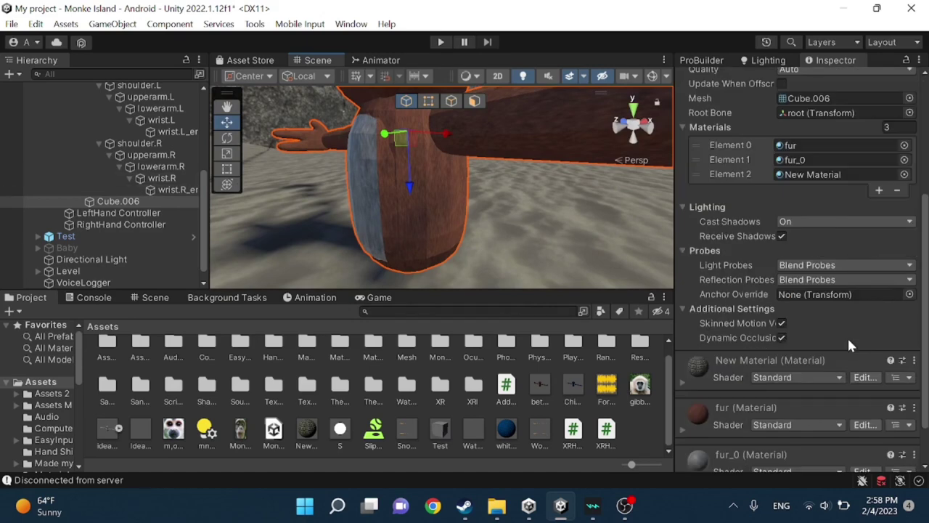
scroll(846, 334, "up", 6)
scroll(109, 182, "up", 5)
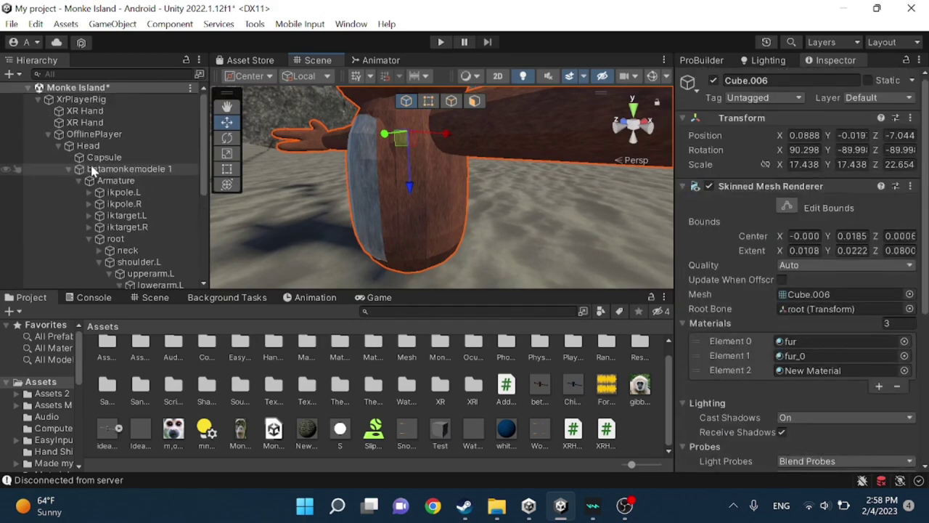
left_click(120, 169)
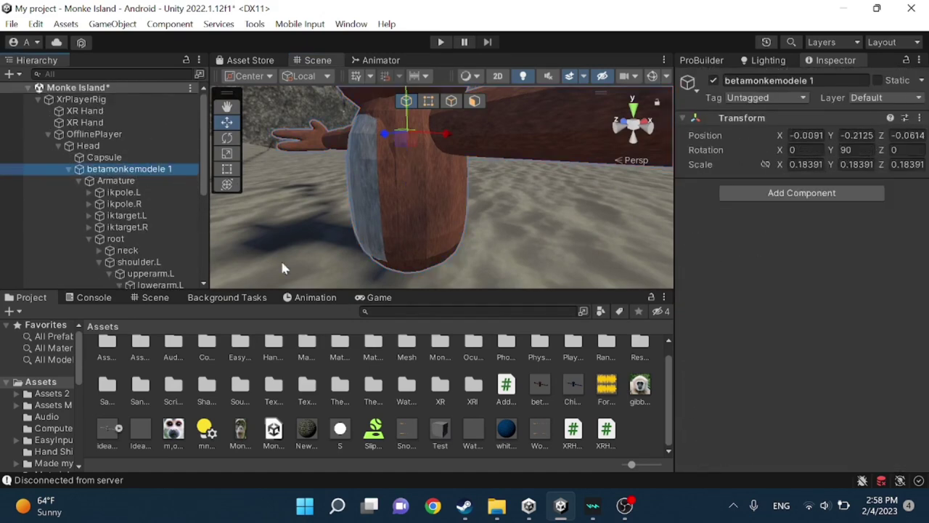
left_click(620, 439)
right_click_drag(405, 193, 504, 191)
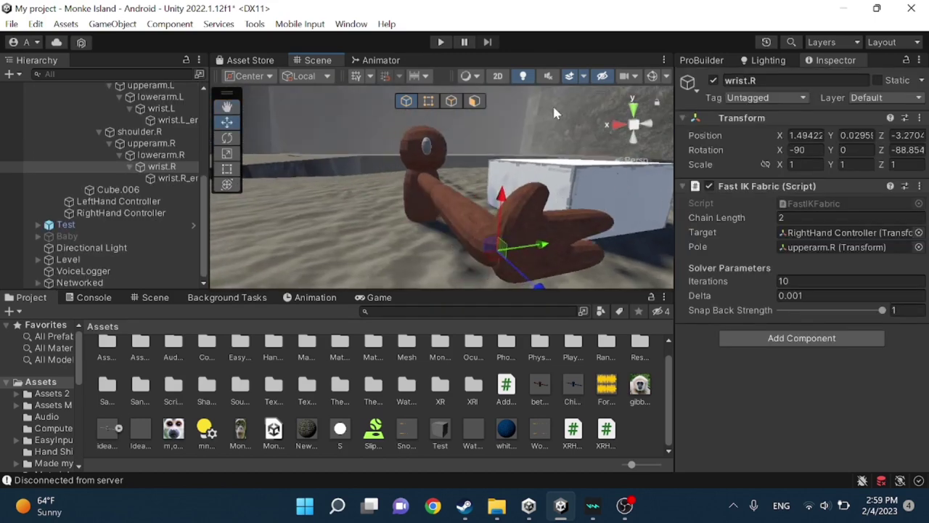
Paste two collider cubes under wrist.R to preview their outlines on the fingers, and delete them again
right_click_drag(553, 112, 73, 207)
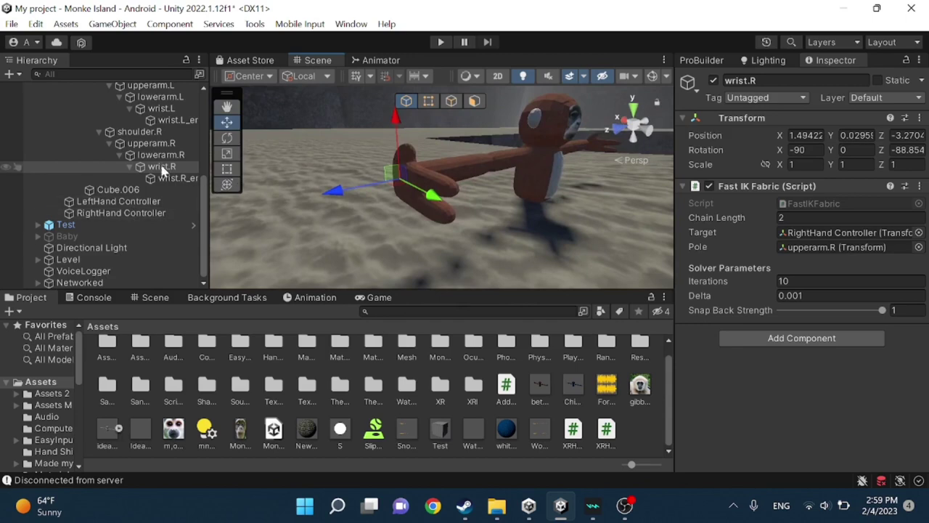
key("ctrl+v")
right_click(680, 219)
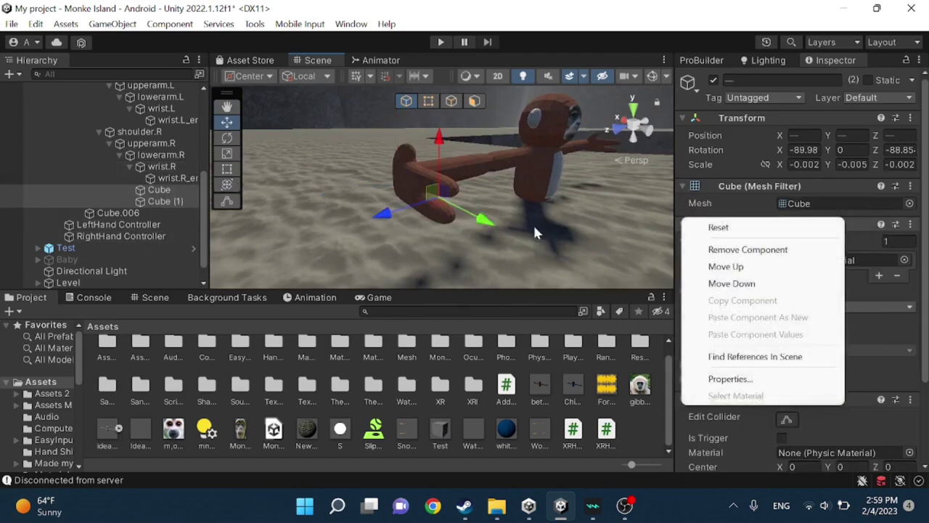
right_click_drag(532, 223, 621, 128)
left_click(652, 78)
right_click_drag(326, 220, 380, 216)
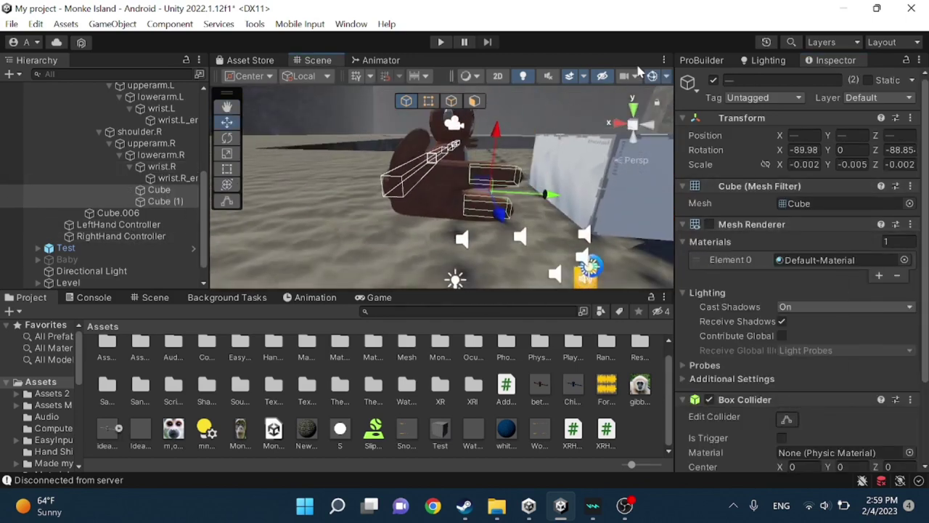
right_click(134, 199)
left_click(181, 133)
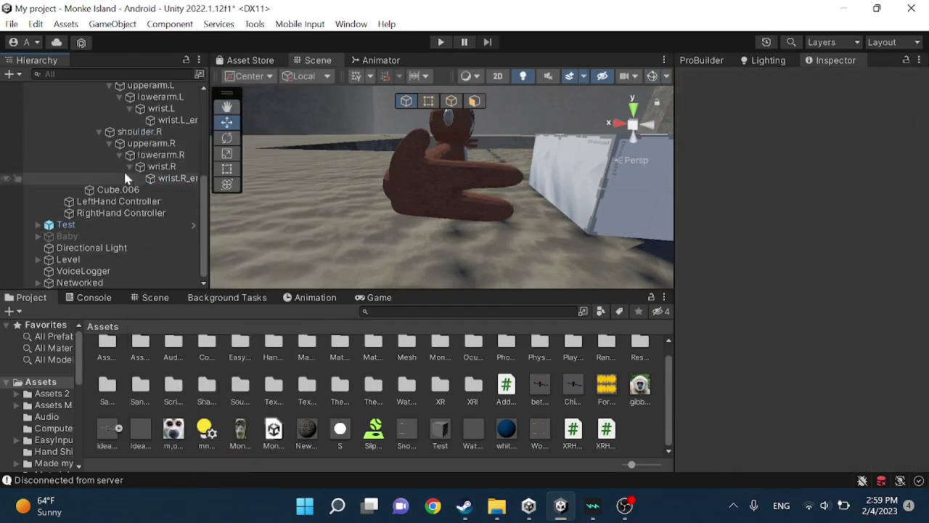
Create a 3D cube as a child of wrist.R
right_click(167, 170)
mouse_move(239, 218)
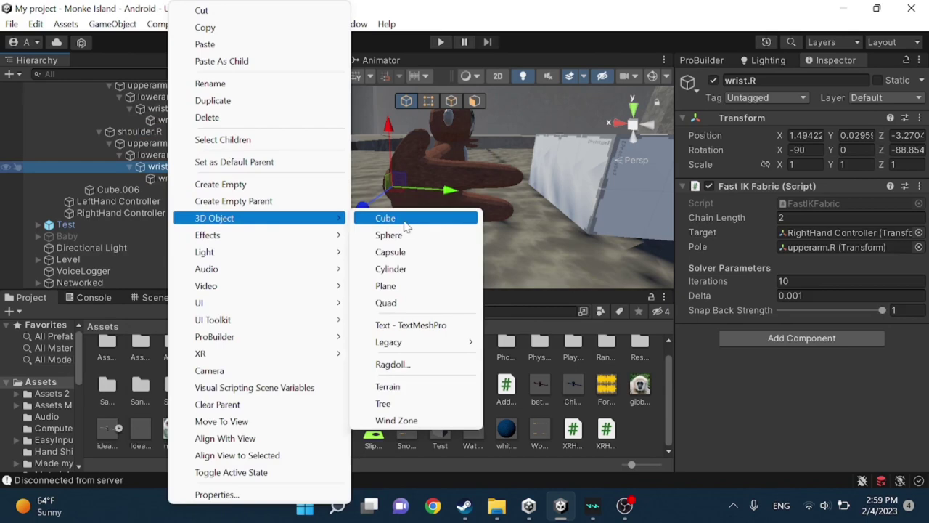
left_click(403, 216)
right_click_drag(482, 194, 240, 168)
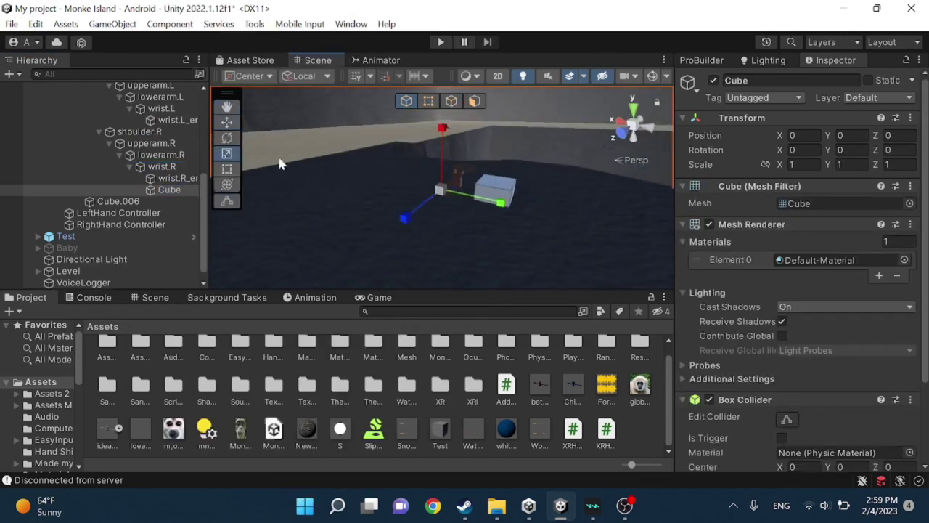
Scale the new cube down uniformly to about -0.012 on all axes so it surrounds the wrist area
left_click_drag(441, 195, 373, 209)
key("w")
right_click_drag(373, 209, 416, 199)
left_click_drag(429, 196, 381, 208)
key("w")
mouse_move(420, 210)
right_mouse_down()
mouse_move(411, 214)
mouse_move(430, 216)
right_mouse_up()
Inspect the cube's box collider outline with its Mesh Renderer off and gizmos shown, and restore both settings
left_click(710, 224)
left_click(655, 79)
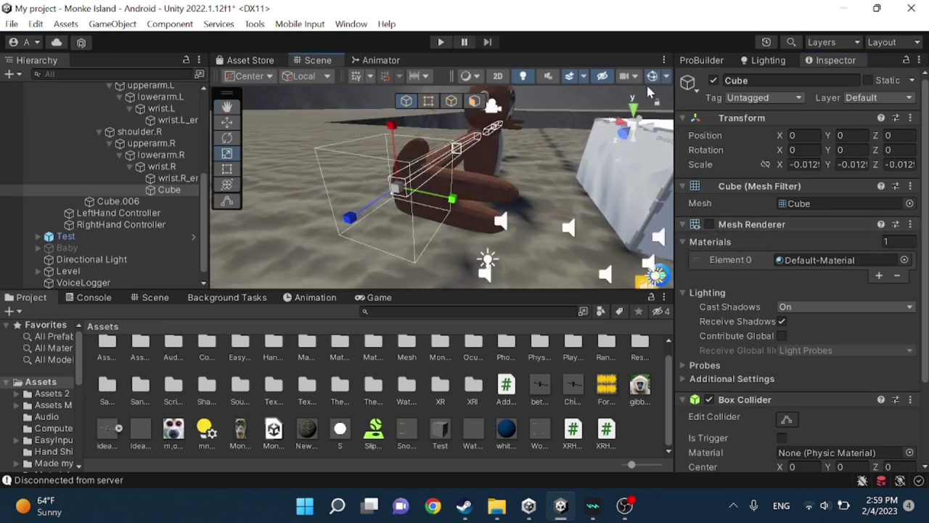
key("w")
mouse_move(388, 147)
right_mouse_down()
mouse_move(370, 147)
mouse_move(394, 131)
right_mouse_up()
key("s")
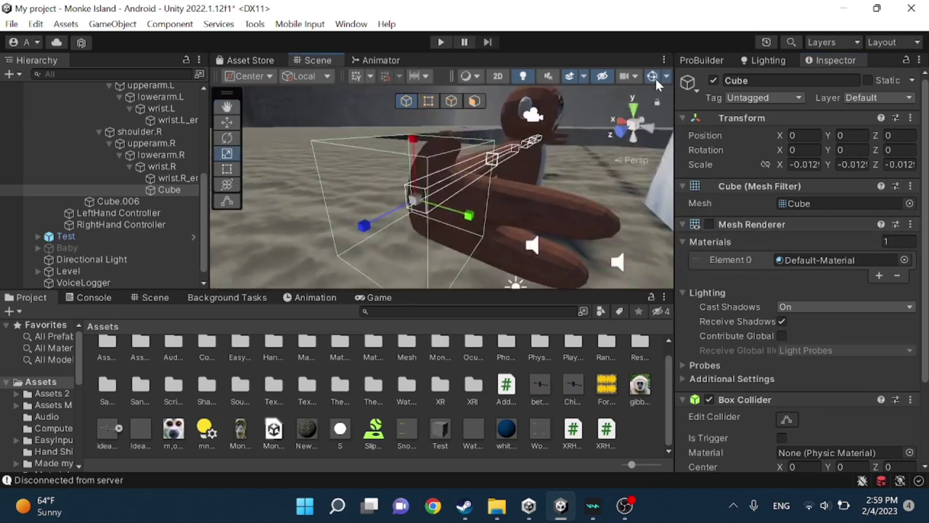
left_click(653, 77)
left_click(709, 225)
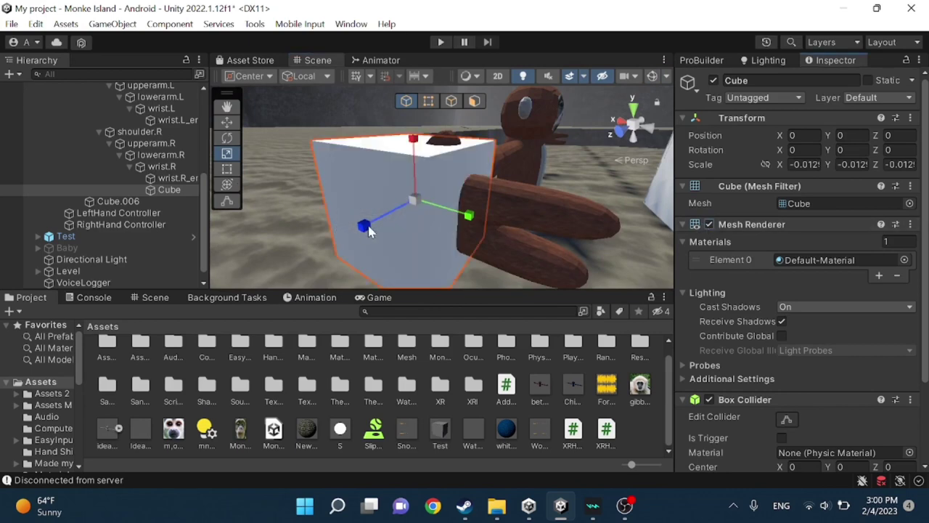
Shrink the cube to about -0.002, -0.006, -0.001 and move it onto the upper finger at about X 0.0021, Y 0.0136
mouse_move(368, 230)
left_mouse_down()
mouse_move(380, 223)
mouse_move(377, 235)
left_mouse_up()
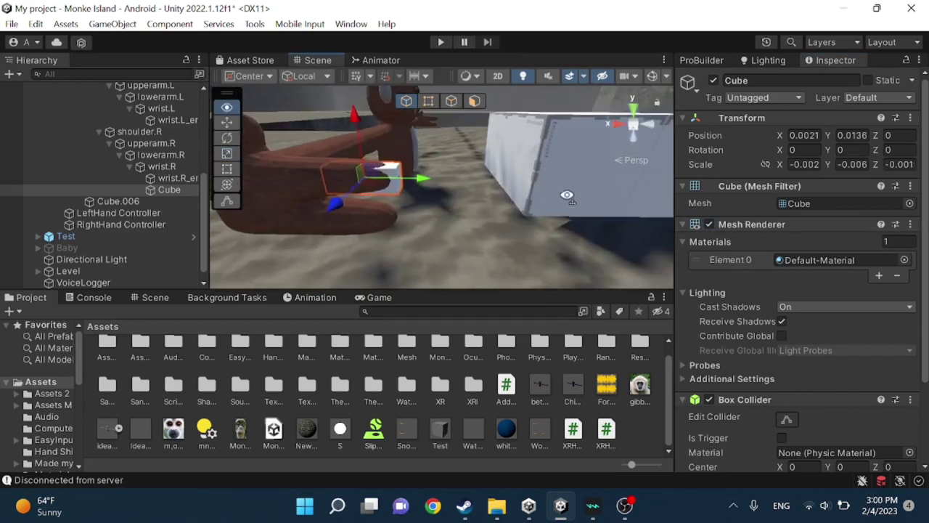
left_click_drag(566, 194, 293, 182, "alt")
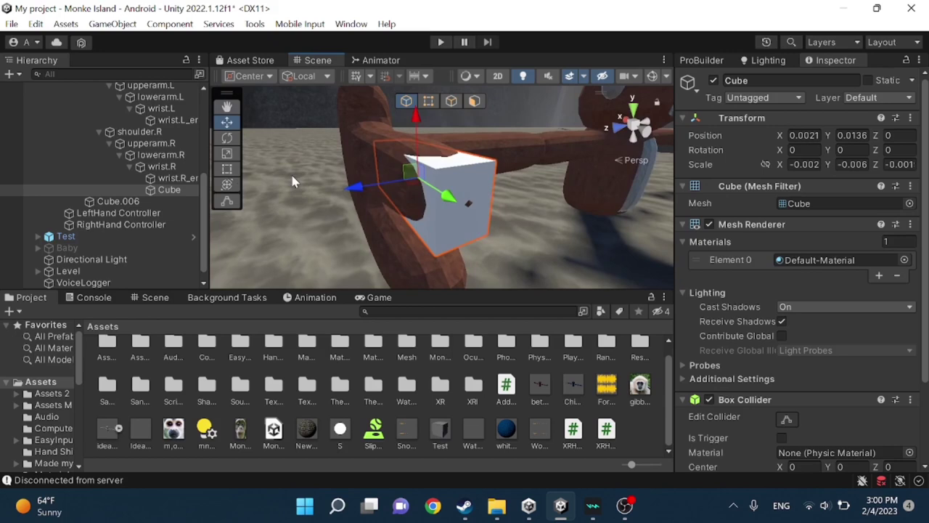
left_click_drag(361, 191, 417, 215, "alt")
Duplicate the finger cube and position the copy on the lower finger at about X -0.001, Y 0.0129
key("ctrl+d")
right_click_drag(416, 215, 125, 216)
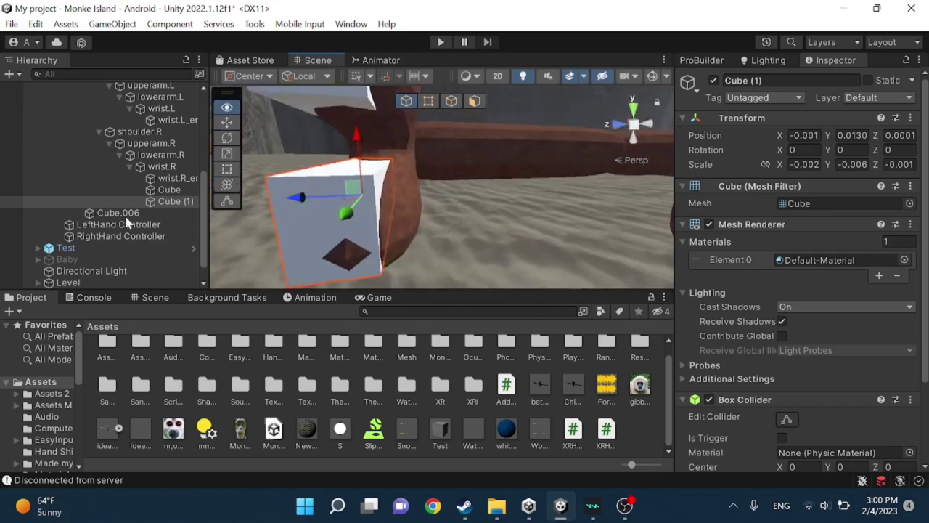
left_click_drag(124, 214, 424, 199, "alt")
left_click_drag(423, 198, 544, 182, "alt")
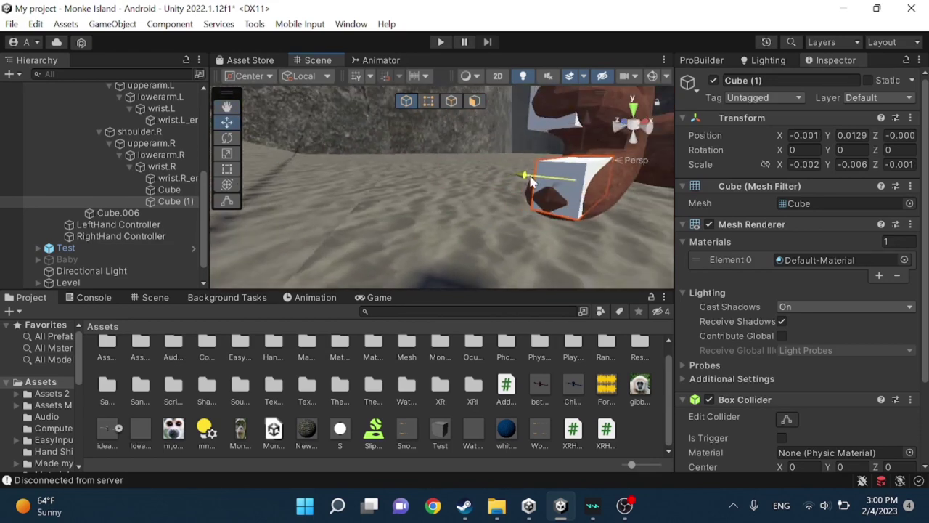
right_click_drag(530, 177, 722, 185)
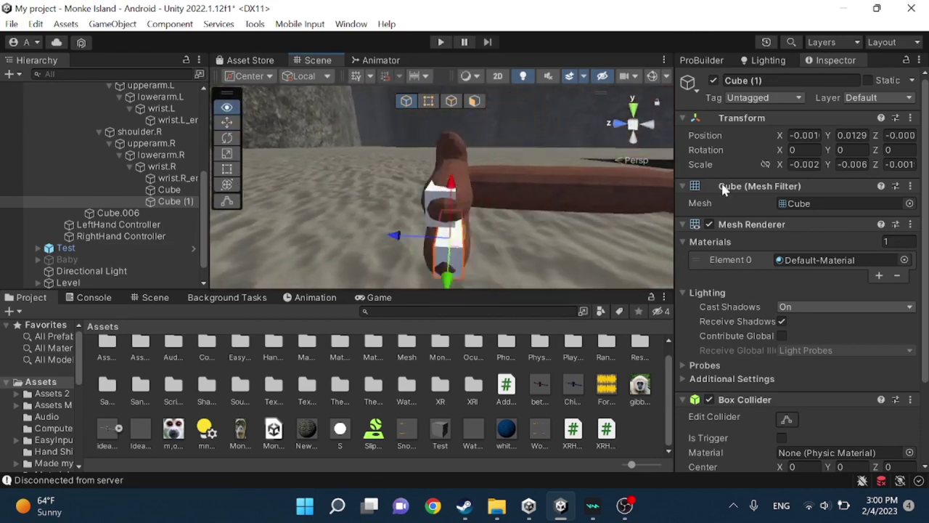
left_click_drag(723, 189, 408, 182, "alt")
Rename both finger cubes under wrist.R to Colliders
left_click(167, 190)
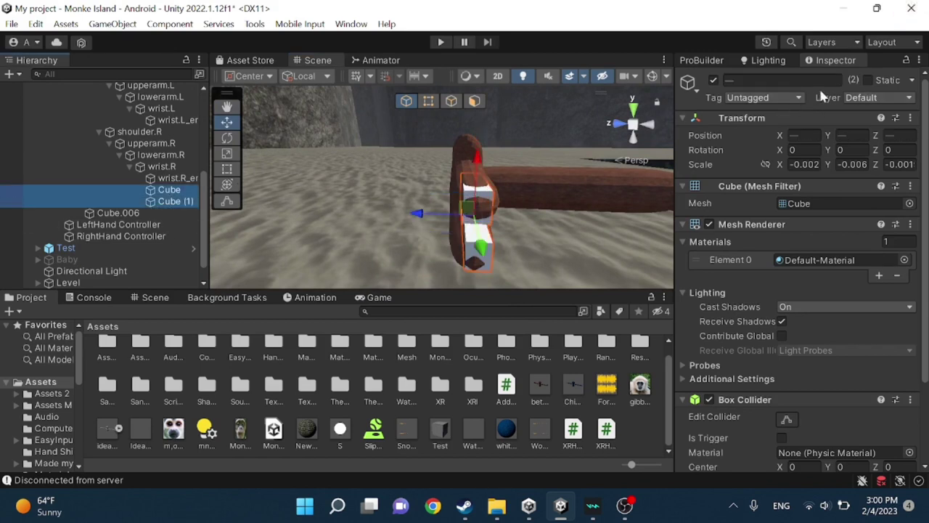
left_click(752, 82)
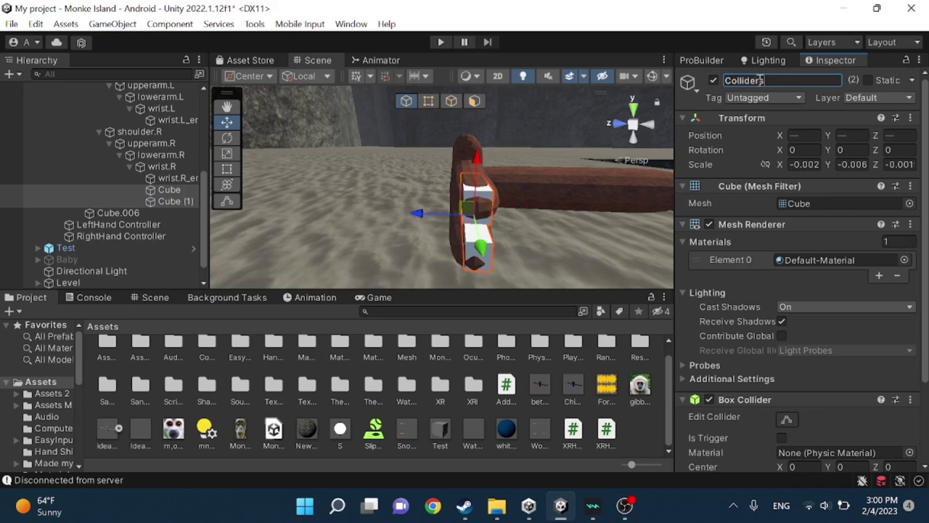
left_click(835, 379)
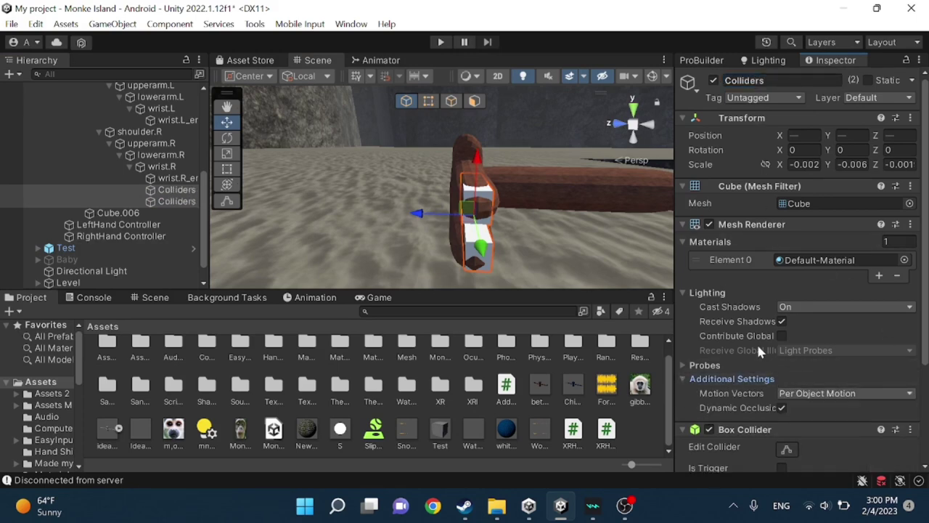
scroll(758, 348, "down", 3)
scroll(733, 349, "up", 3)
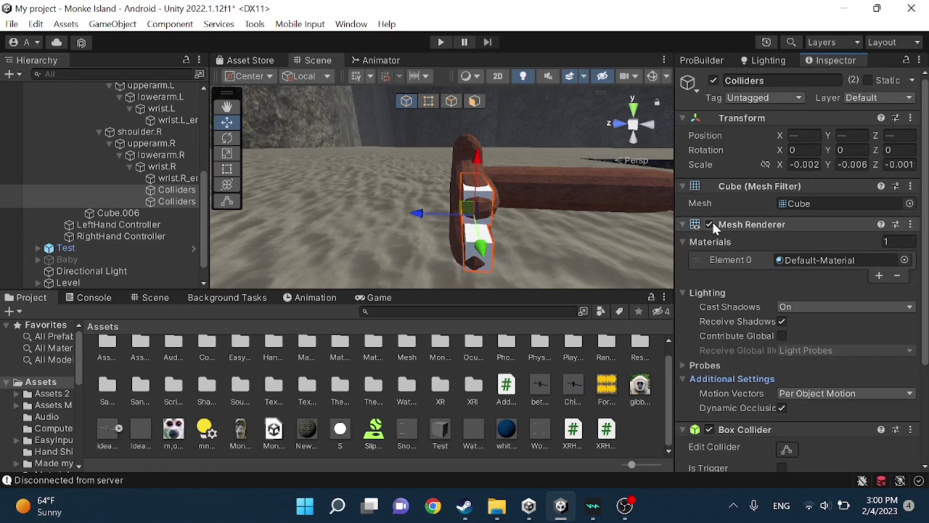
Disable the Mesh Renderer on both Colliders and check their outlines on the fingers with gizmos shown temporarily
left_click(709, 225)
left_click_drag(438, 207, 488, 153, "alt")
right_click_drag(488, 153, 757, 154)
left_click_drag(757, 156, 515, 116, "alt")
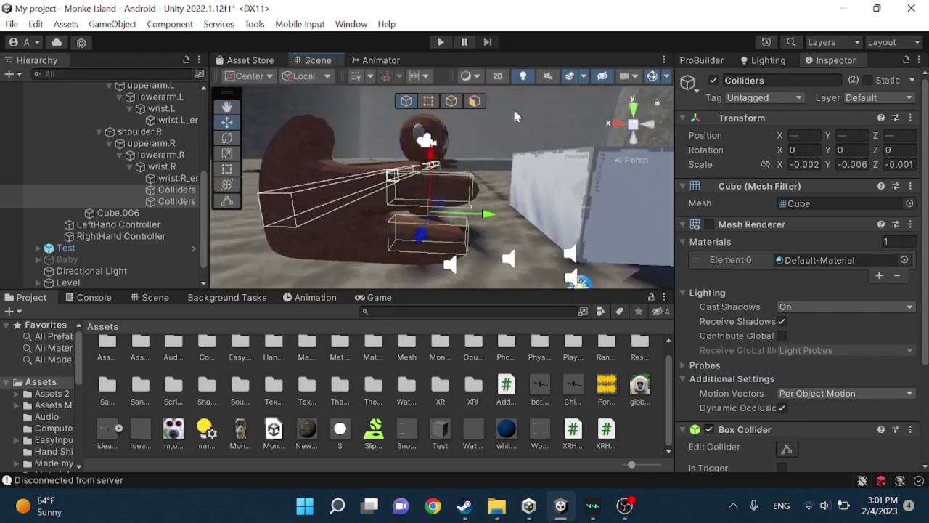
left_click(653, 77)
right_click_drag(514, 145, 317, 244)
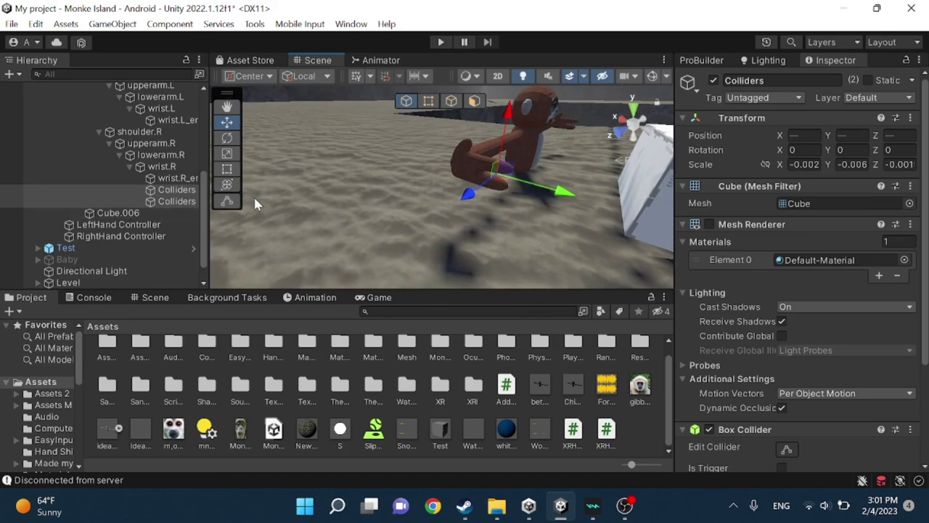
Duplicate the two Colliders objects under wrist.R
left_click(181, 191)
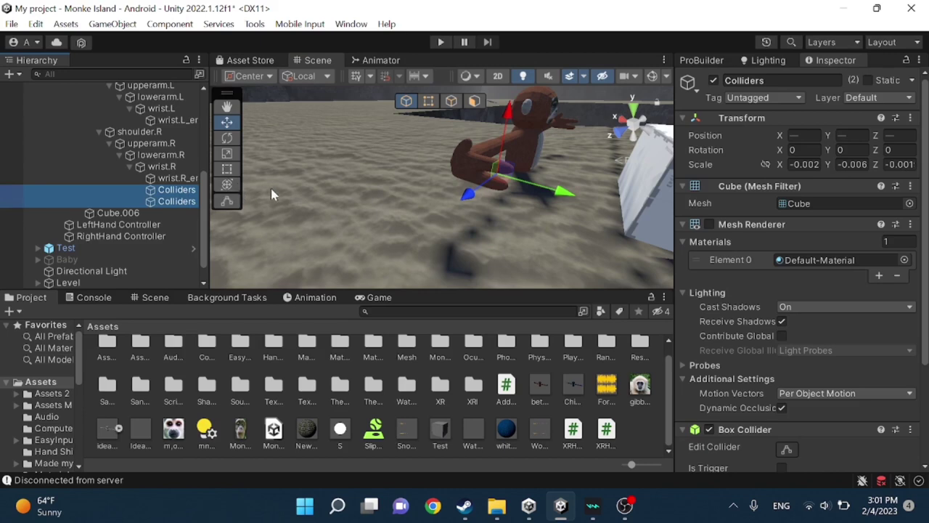
scroll(363, 191, "up", 2)
right_click_drag(365, 192, 375, 144)
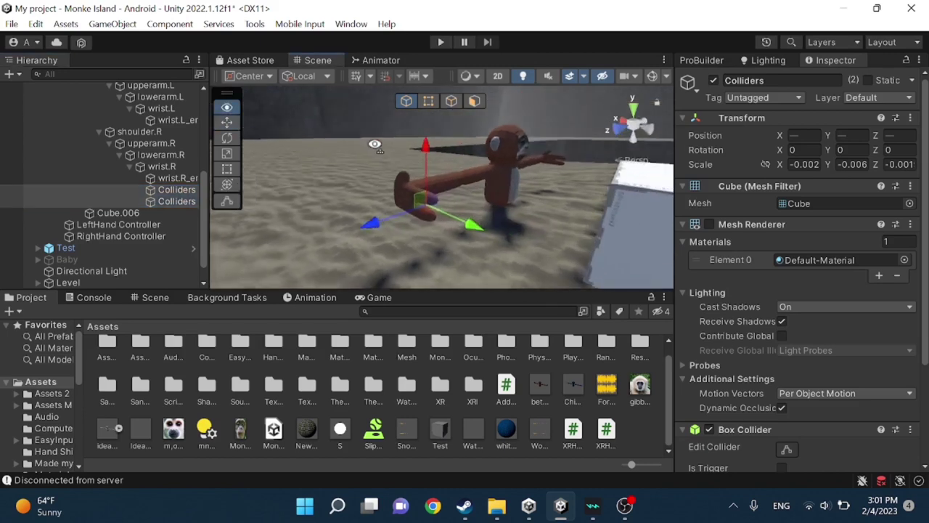
scroll(358, 149, "up", 2)
key("ctrl+d")
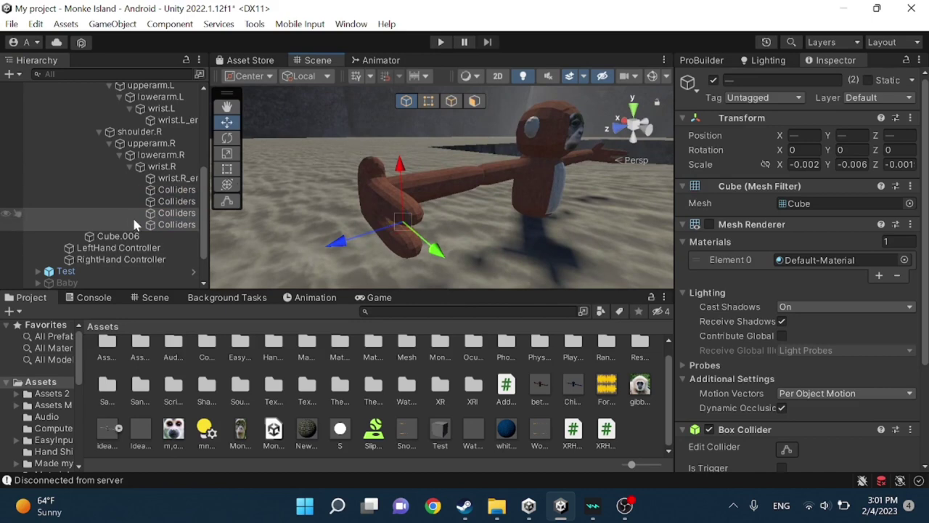
Move the two duplicated Colliders objects under wrist.L and enable their Mesh Renderer
left_click(164, 223)
left_click_drag(180, 109, 174, 109)
left_click_drag(539, 215, 376, 200, "alt")
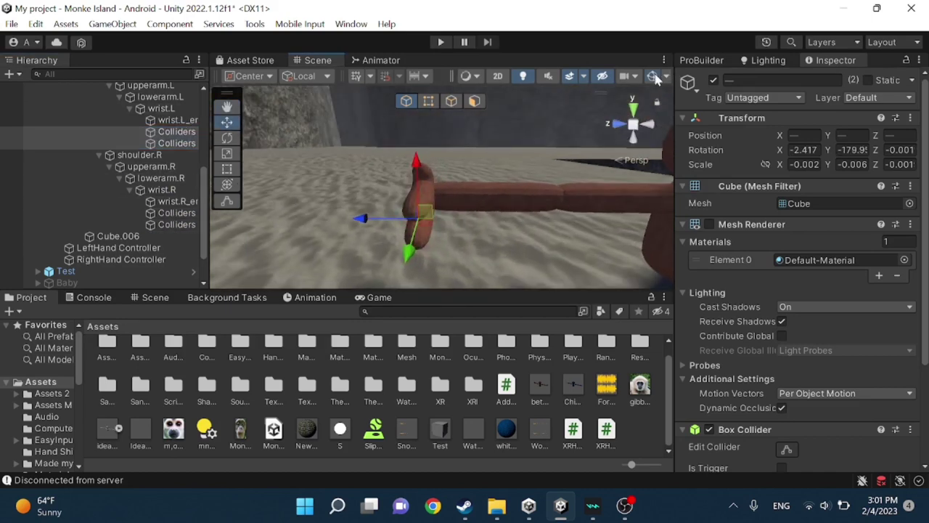
left_click(654, 77)
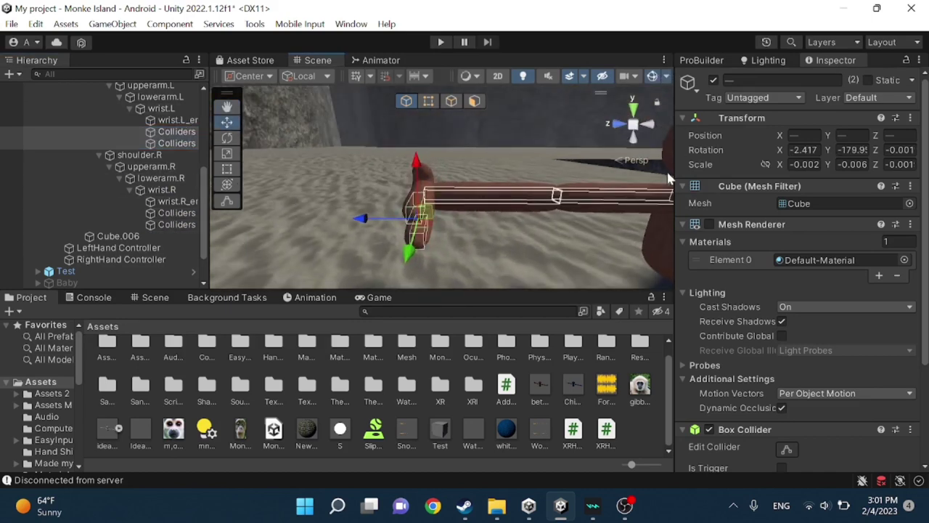
left_click(710, 224)
Position the two Colliders under wrist.L over the fingers of the monkey's left hand
left_click_drag(551, 203, 322, 184, "alt")
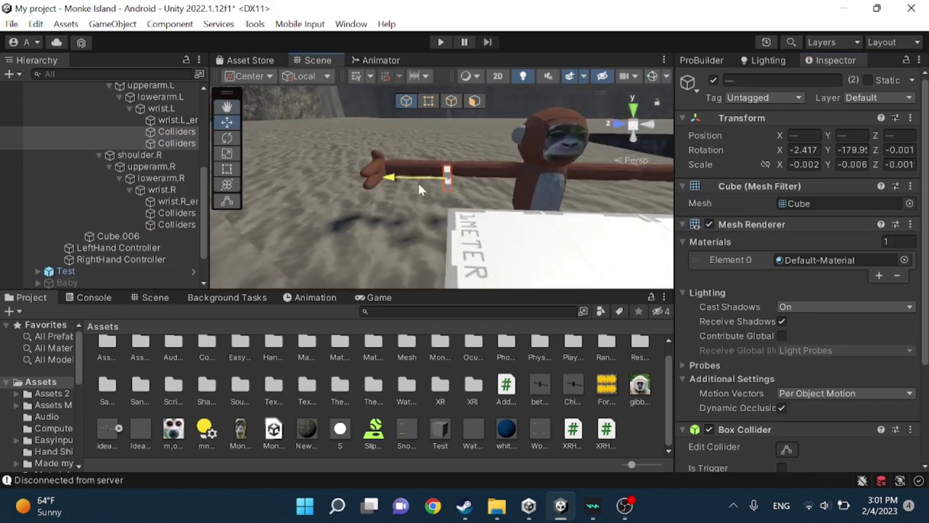
left_click_drag(648, 208, 663, 160, "alt")
scroll(508, 206, "up", 3)
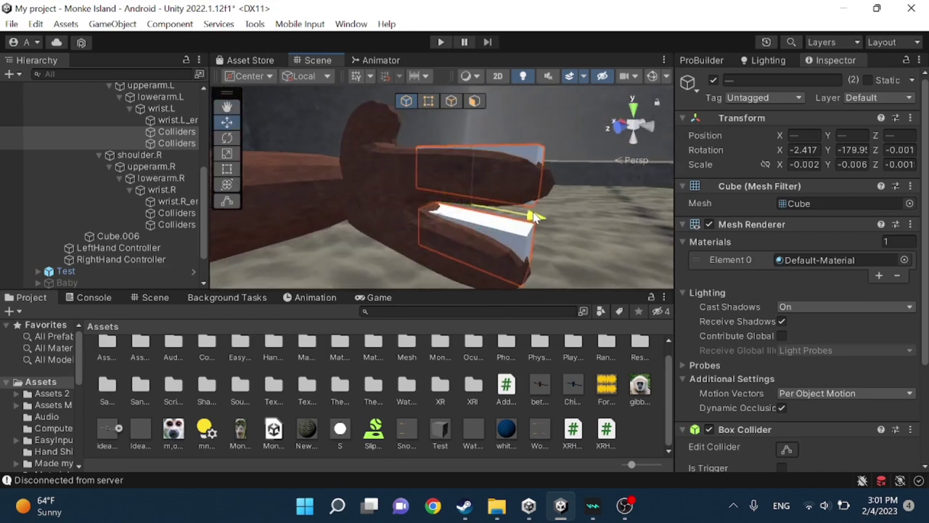
left_click_drag(479, 150, 286, 159)
scroll(508, 178, "up", 2)
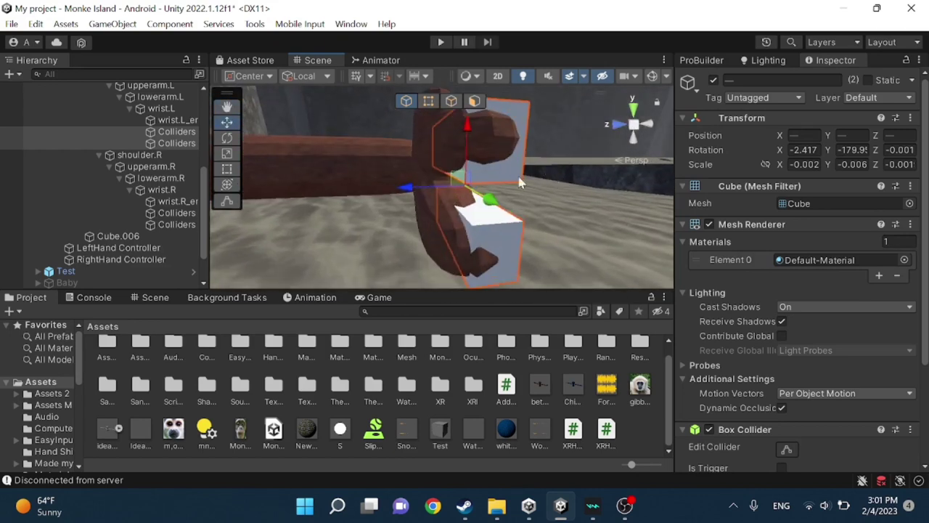
left_click_drag(405, 196, 371, 217)
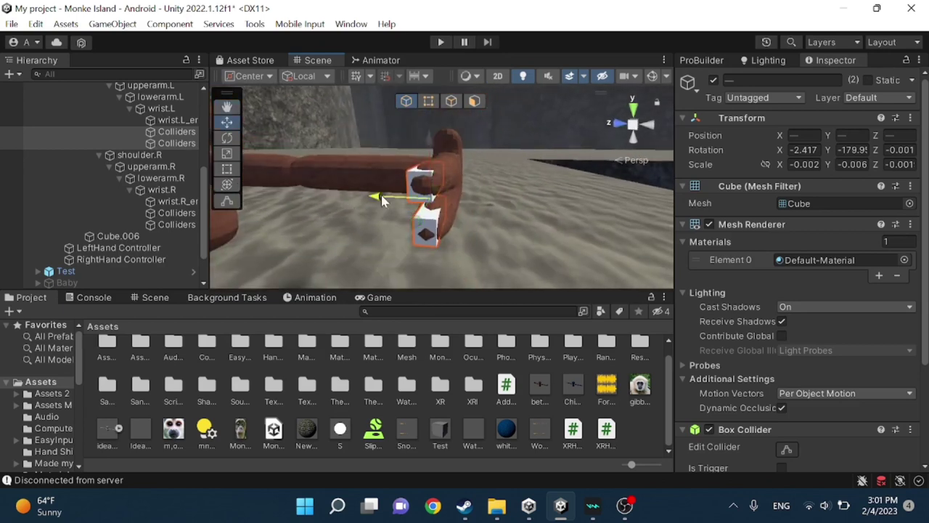
key("s")
right_click_drag(386, 199, 421, 203)
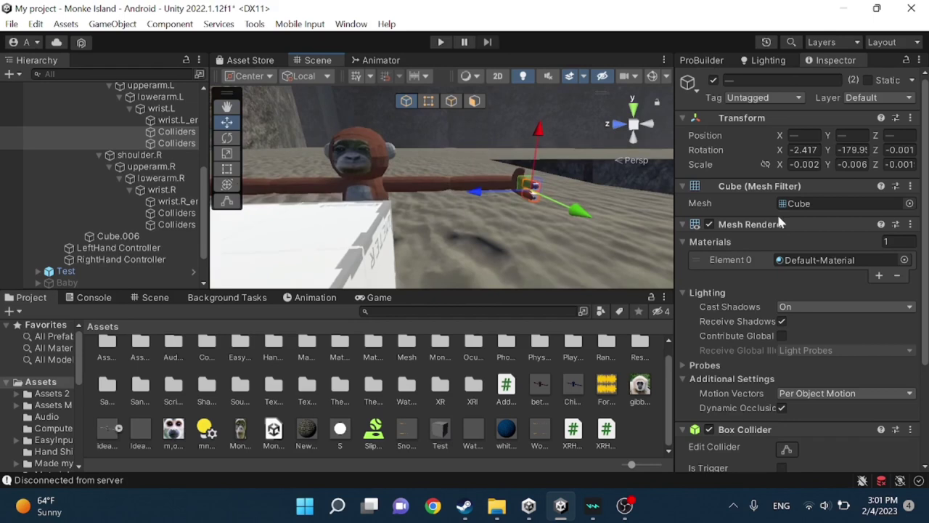
Disable the Mesh Renderer on both wrist.L Colliders and clear the selection
left_click(710, 226)
right_click_drag(350, 210, 601, 336)
key("a")
left_click(641, 432)
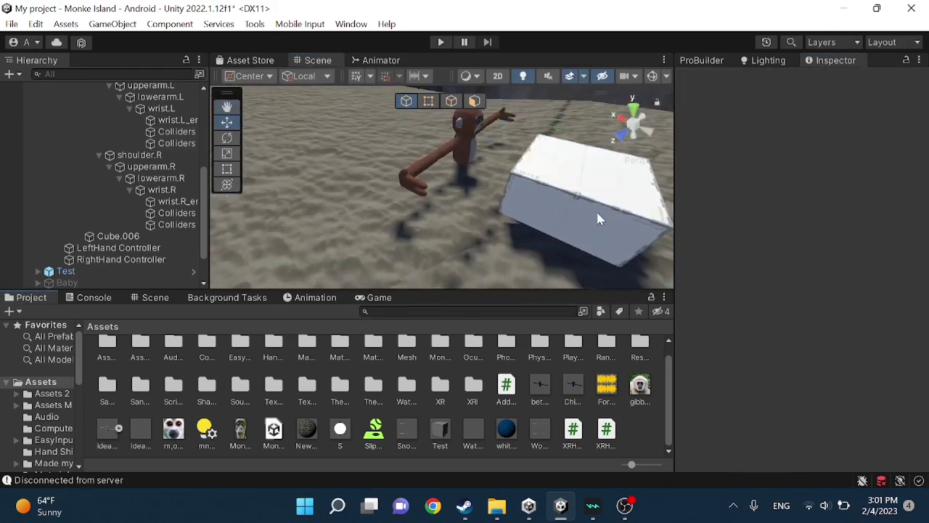
Select all four Colliders objects under wrist.L and wrist.R
left_click_drag(597, 217, 148, 222, "alt")
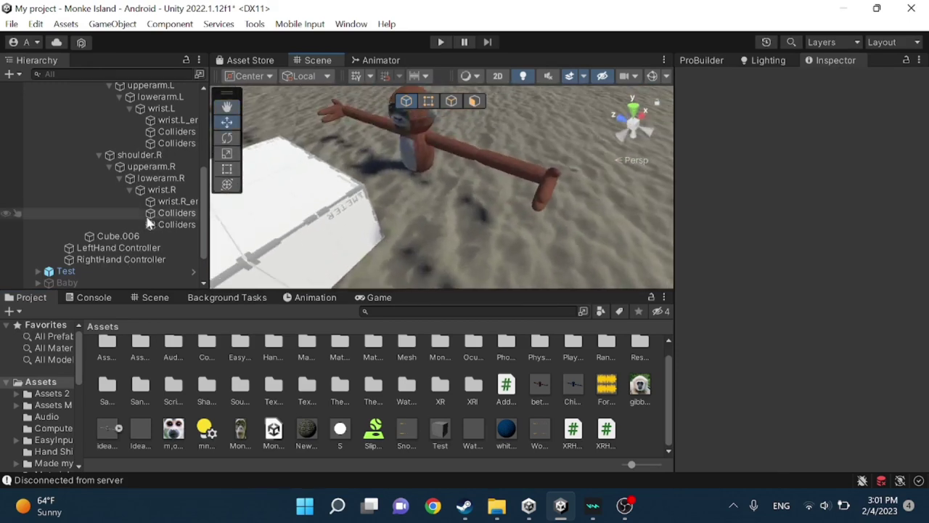
left_click(148, 224)
left_click(147, 213, "ctrl")
left_click(169, 133, "ctrl")
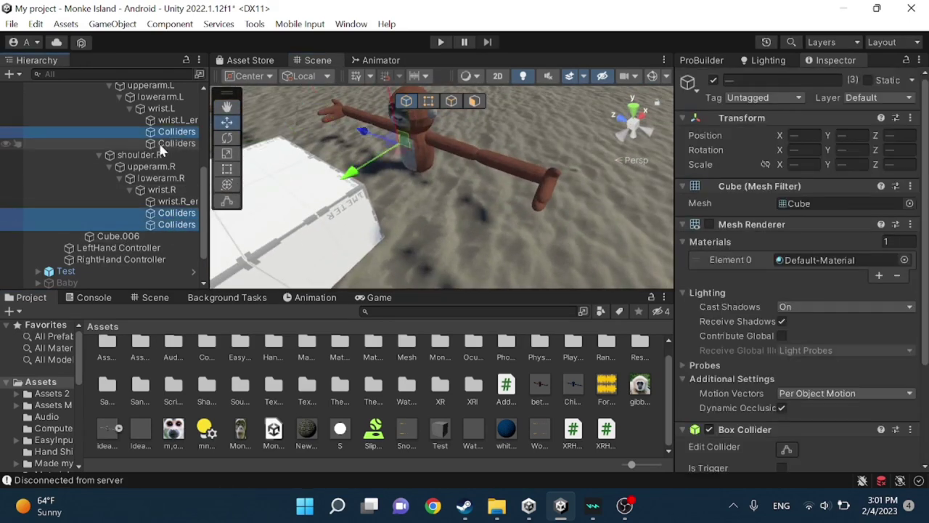
left_click_drag(417, 200, 414, 85, "alt")
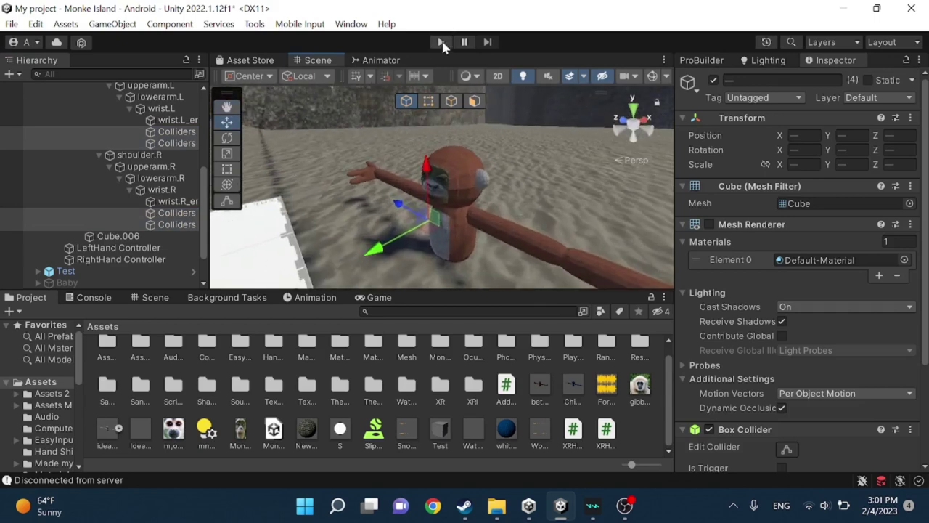
right_click_drag(386, 122, 861, 238)
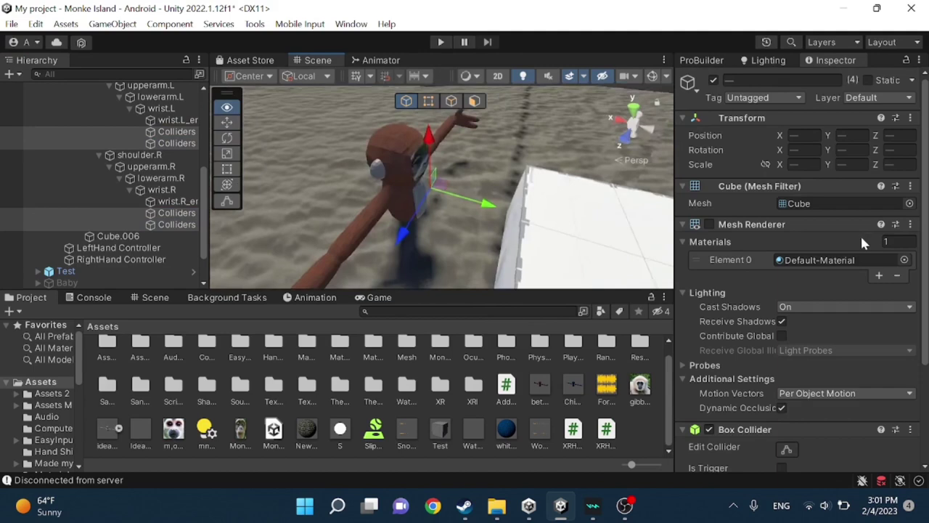
left_click_drag(859, 234, 791, 117, "alt")
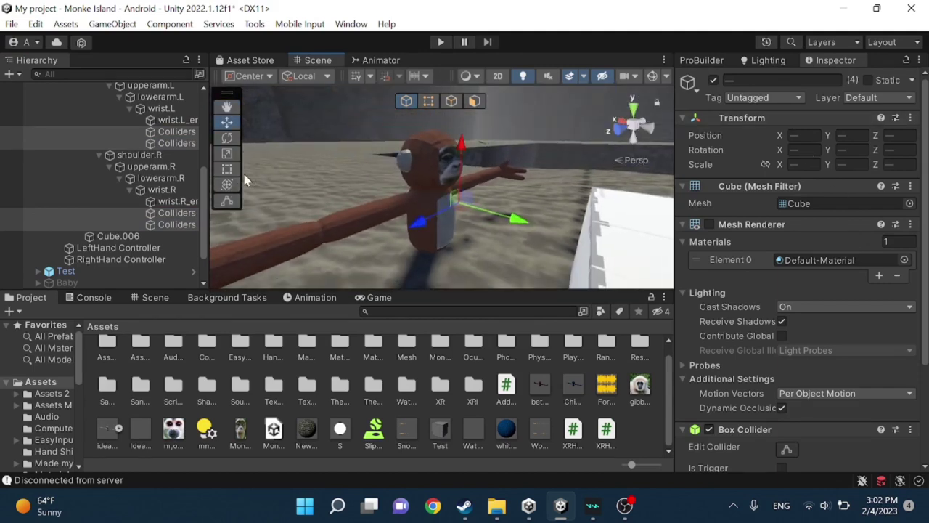
Review the Player script settings on the OfflinePlayer object
scroll(39, 210, "up", 5)
scroll(86, 189, "up", 1)
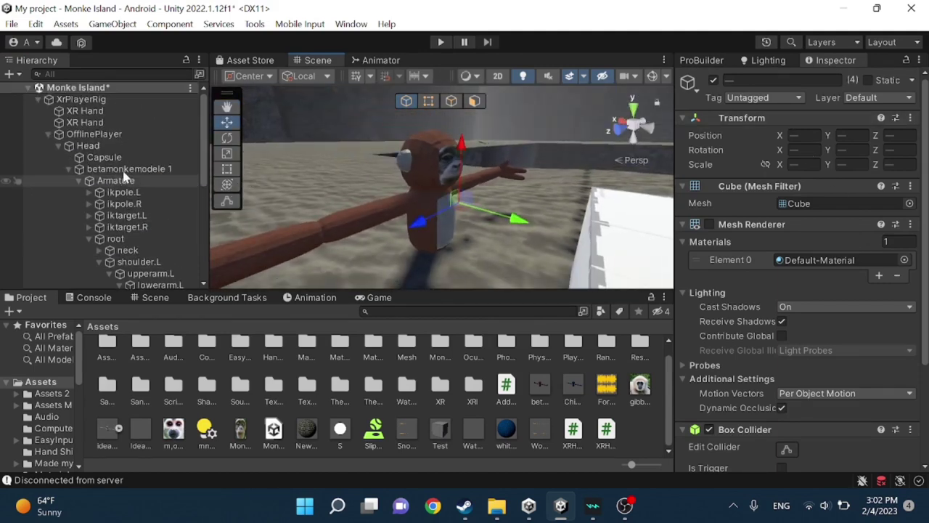
left_click(91, 135)
scroll(877, 331, "down", 3)
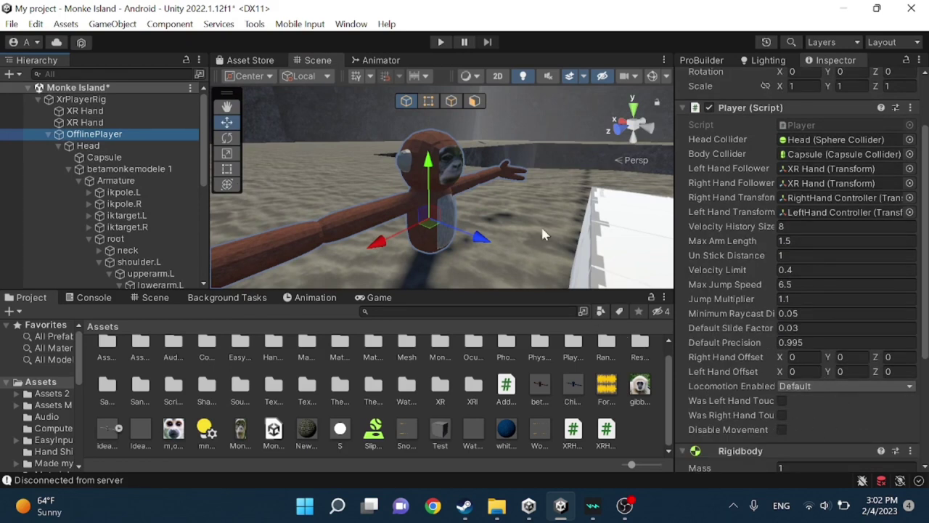
right_click_drag(428, 226, 493, 186)
key("w")
key("s")
key("w")
key("f")
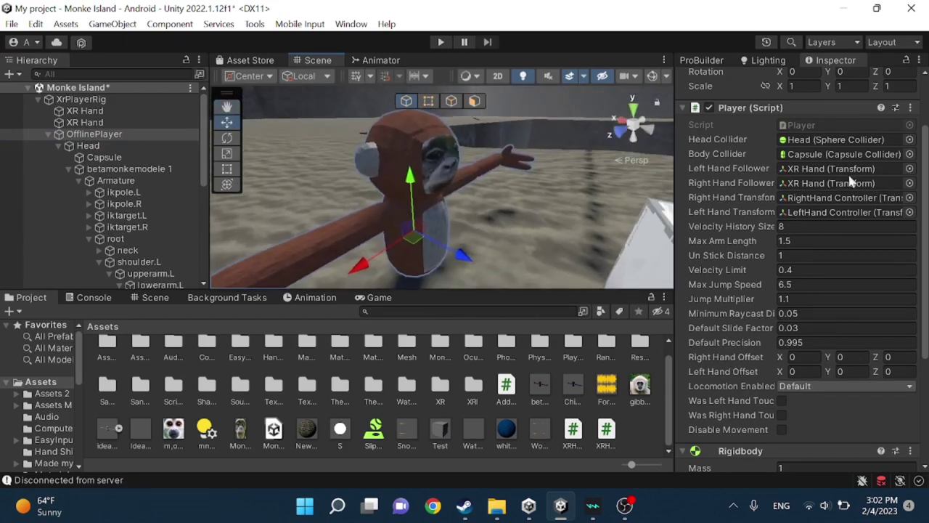
scroll(805, 341, "up", 3)
scroll(52, 179, "down", 5)
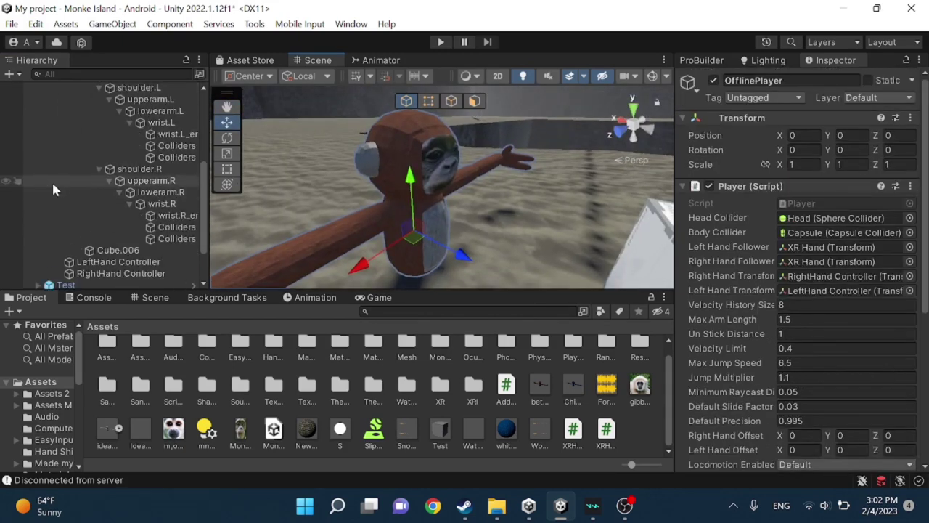
Assign the NotWalkable layer to all four Colliders objects under wrist.L and wrist.R
left_click(176, 238)
left_click(177, 229, "ctrl")
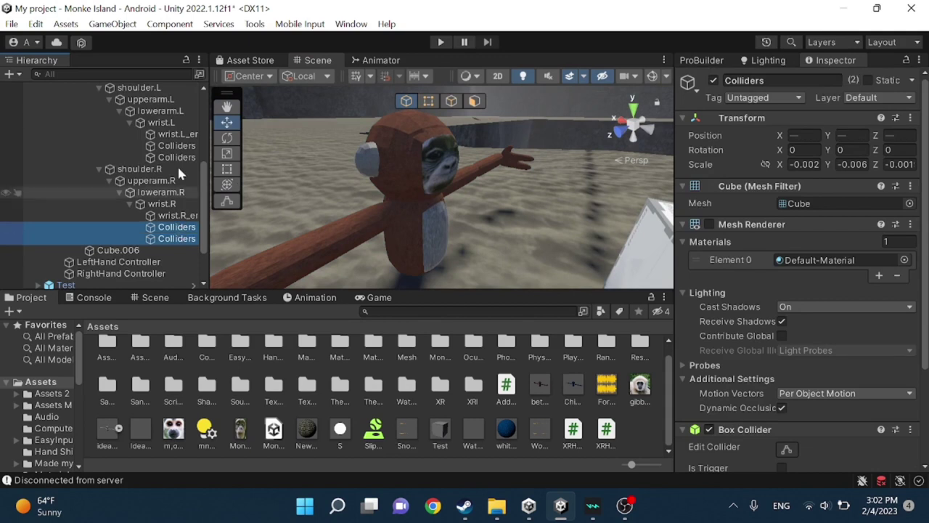
left_click(174, 157, "ctrl")
left_click(176, 145, "ctrl")
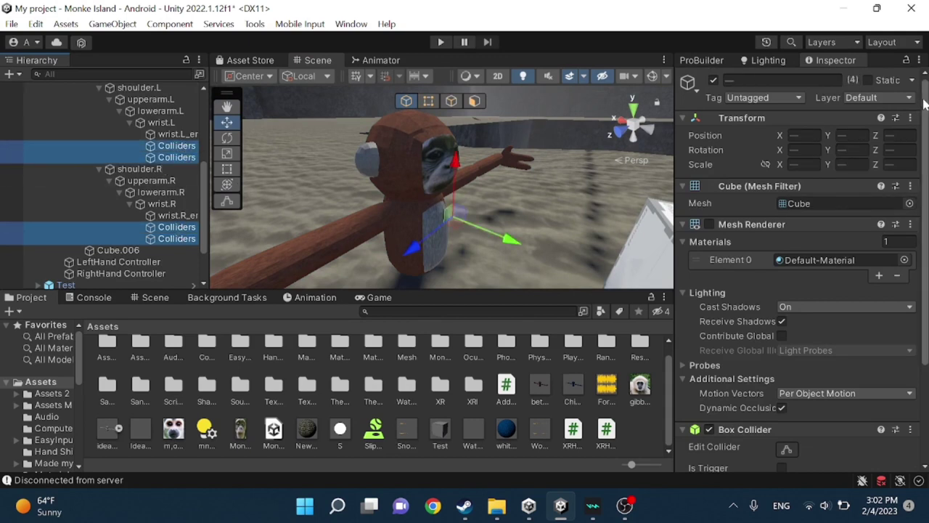
left_click(876, 101)
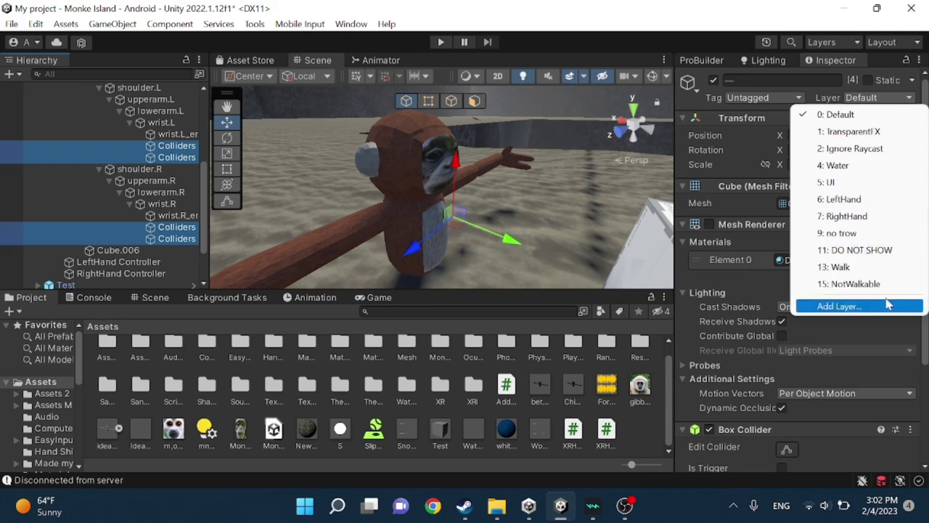
left_click(867, 286)
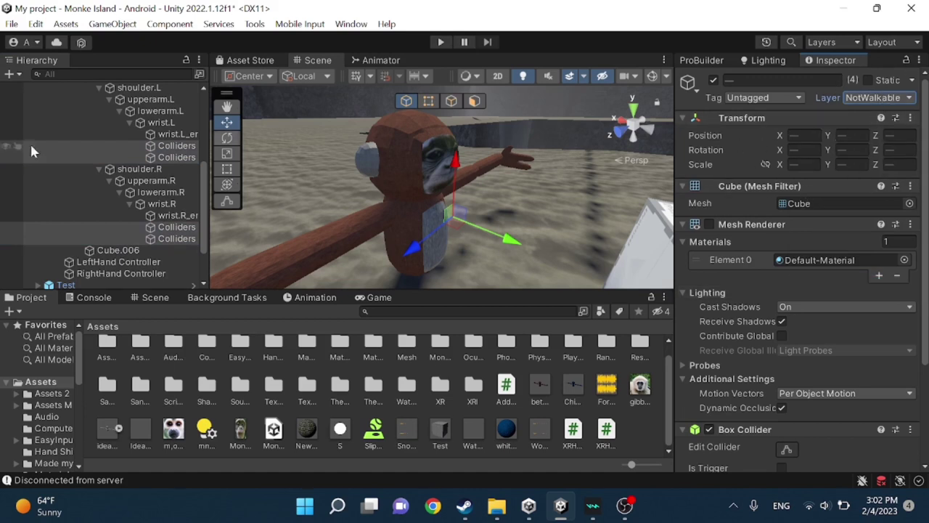
Check which layers are enabled for locomotion in OfflinePlayer's Player script without changing them
scroll(31, 150, "up", 5)
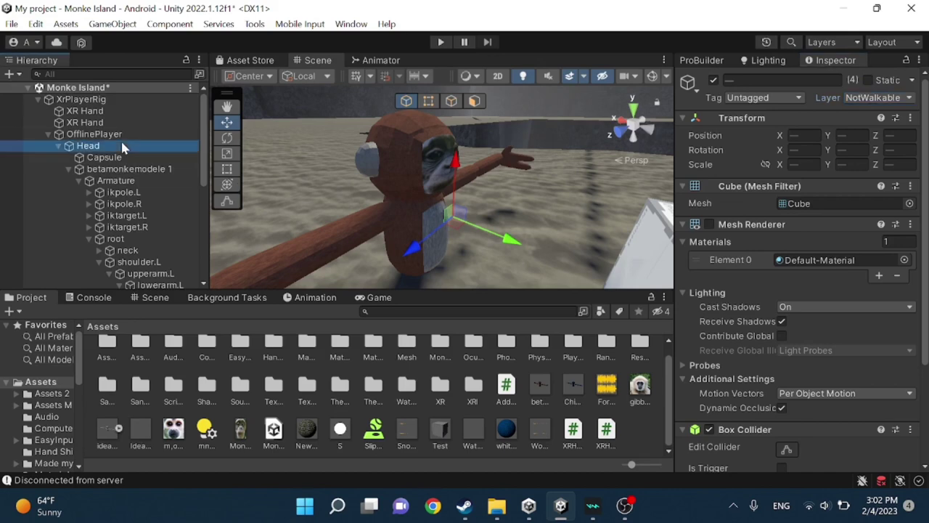
double_click(127, 134)
scroll(810, 386, "down", 2)
left_click(810, 387)
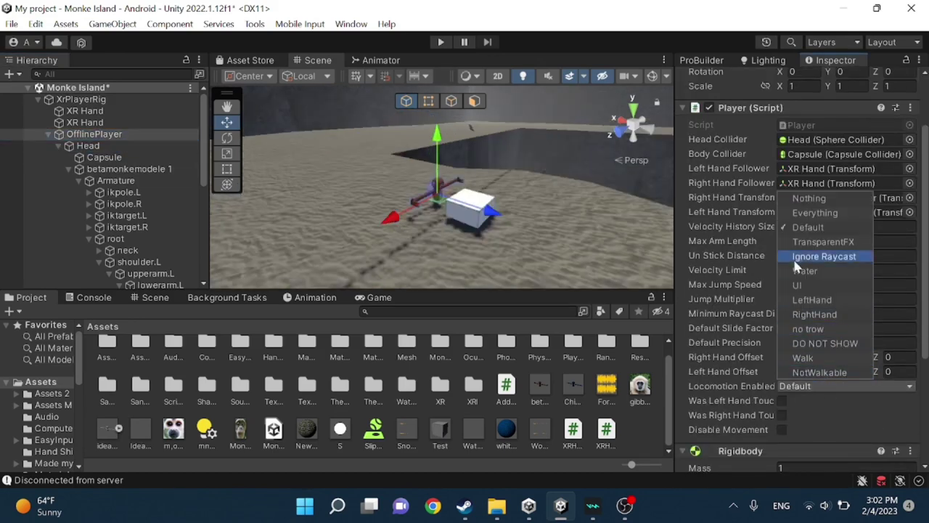
left_click(631, 436)
Run the scene and move the RightHand Controller to about Y -0.489, Z 0.55 so the hand touches the white cube
right_click_drag(536, 187, 549, 178)
key("w")
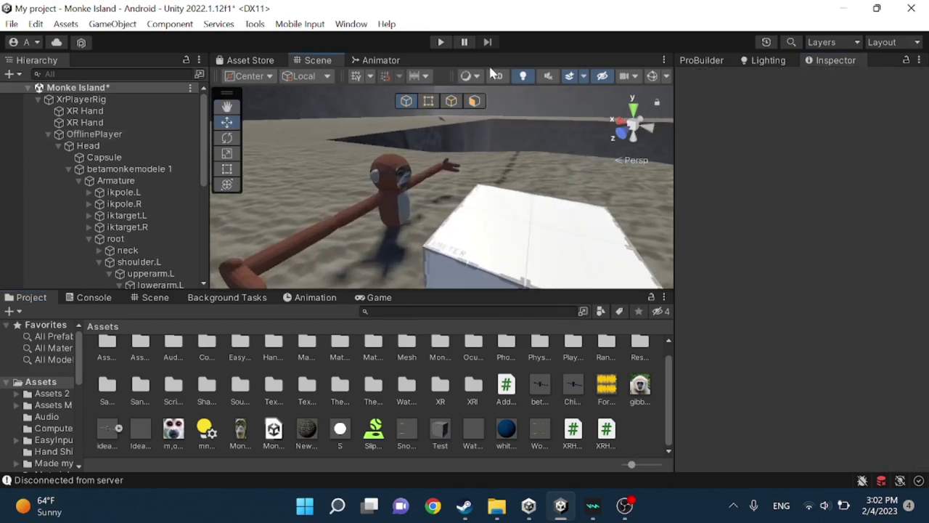
left_click(448, 43)
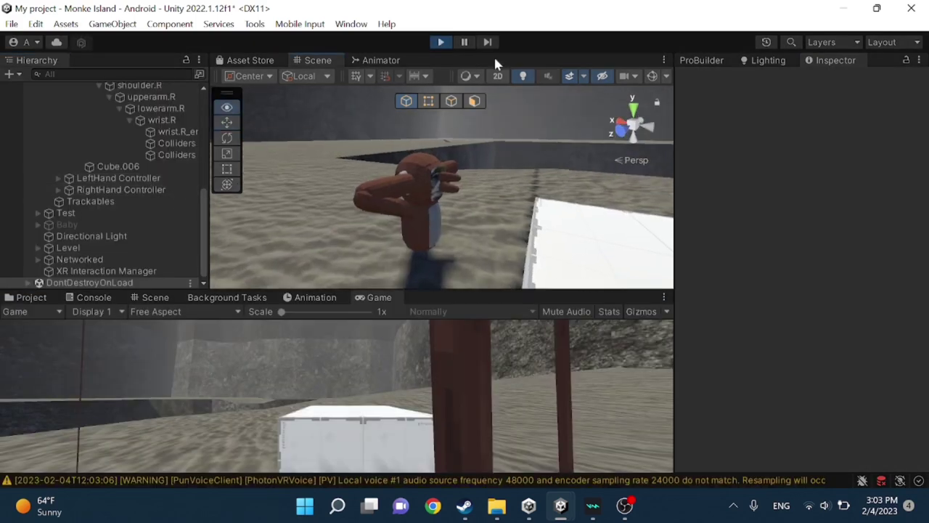
left_click(148, 190)
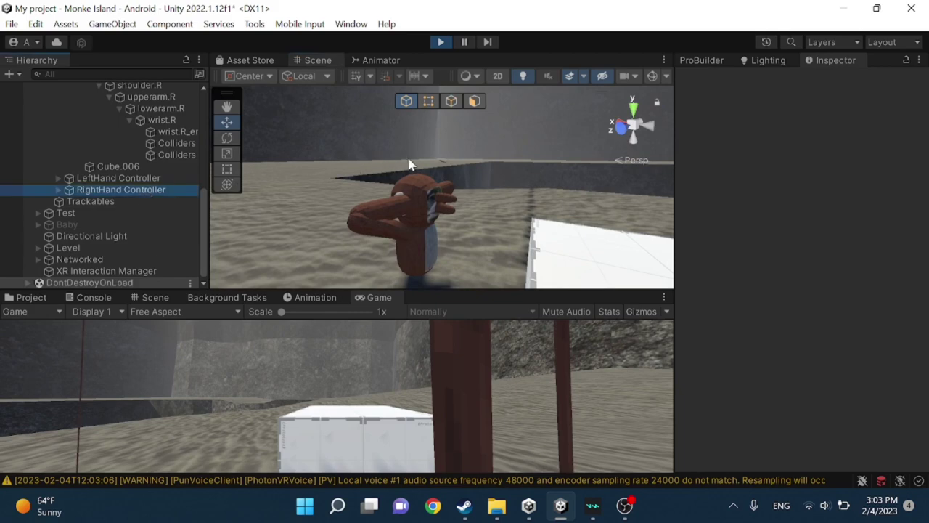
mouse_move(419, 140)
left_mouse_down()
mouse_move(401, 212)
mouse_move(389, 220)
mouse_move(403, 203)
mouse_move(405, 218)
mouse_move(435, 137)
left_mouse_up()
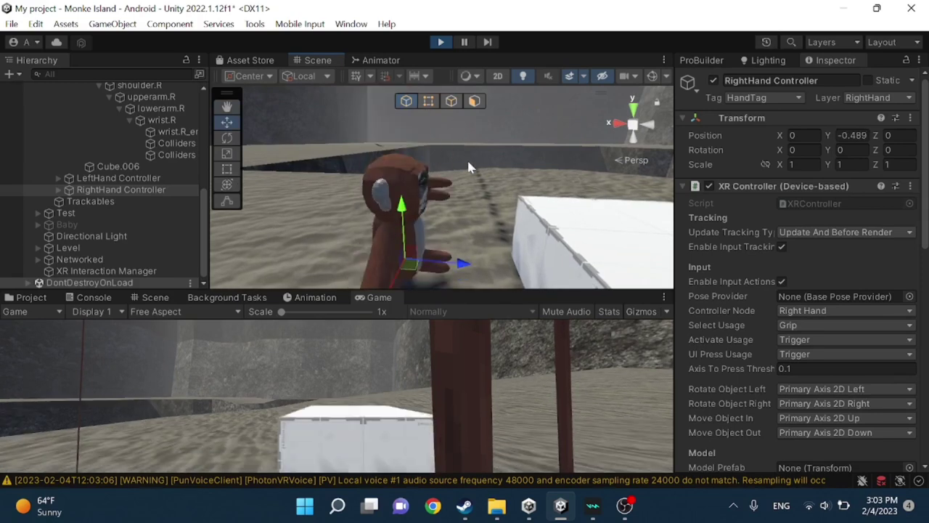
right_click_drag(467, 160, 466, 255)
left_click_drag(497, 216, 558, 243)
right_click_drag(559, 243, 622, 191)
scroll(416, 231, "up", 3)
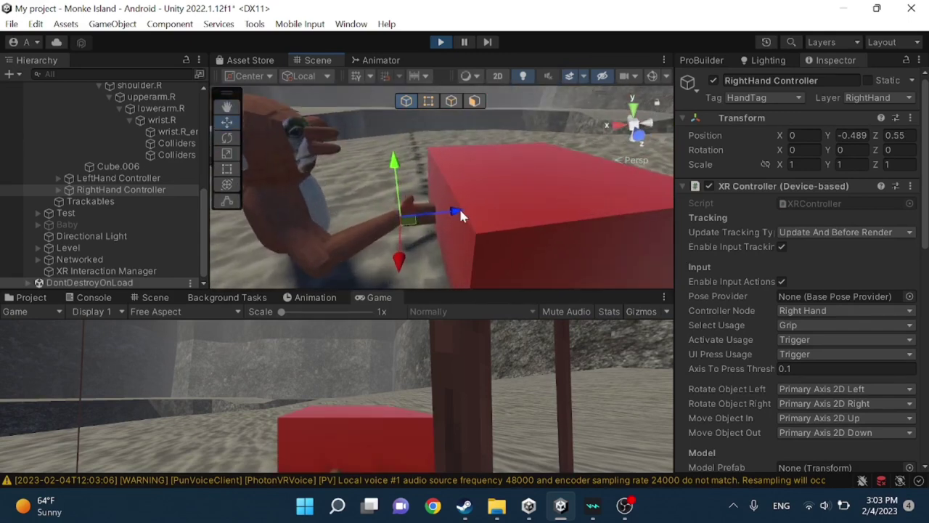
Pull the RightHand Controller back from the cube to about Z 0.115 and stop the play test
left_click_drag(459, 212, 385, 227)
right_click_drag(386, 227, 428, 135)
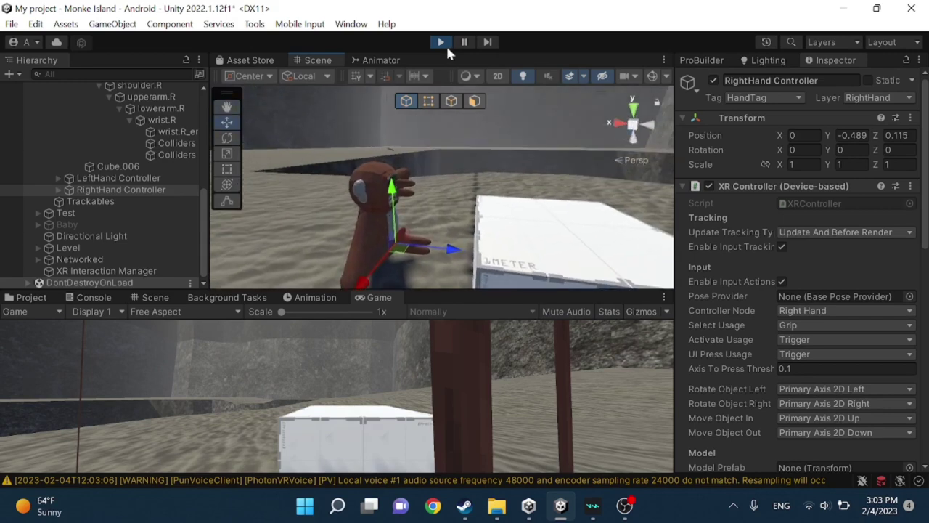
left_click(445, 43)
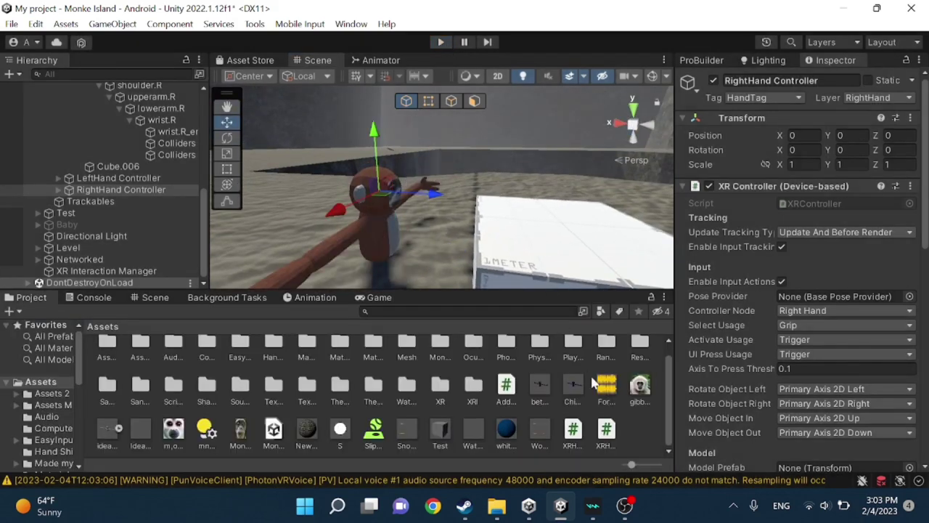
left_click(623, 421)
right_click_drag(551, 243, 485, 176)
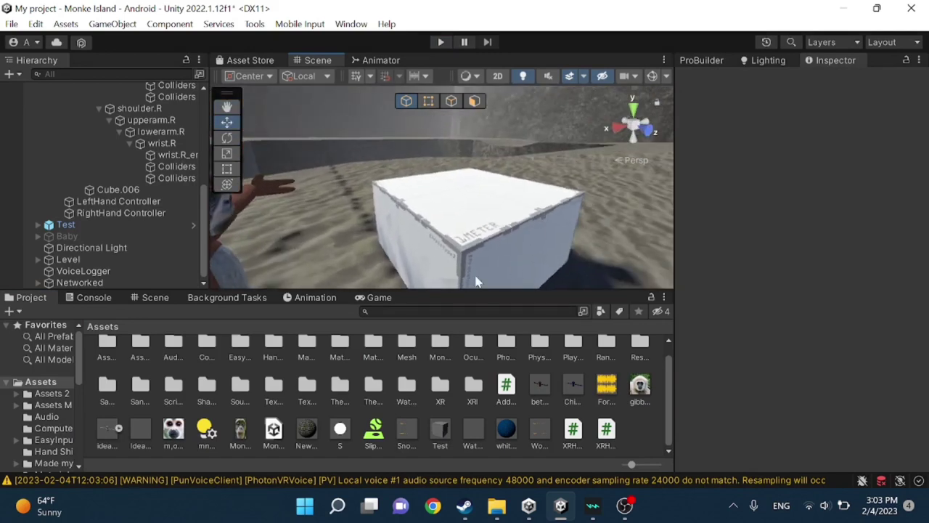
right_click_drag(477, 281, 827, 294)
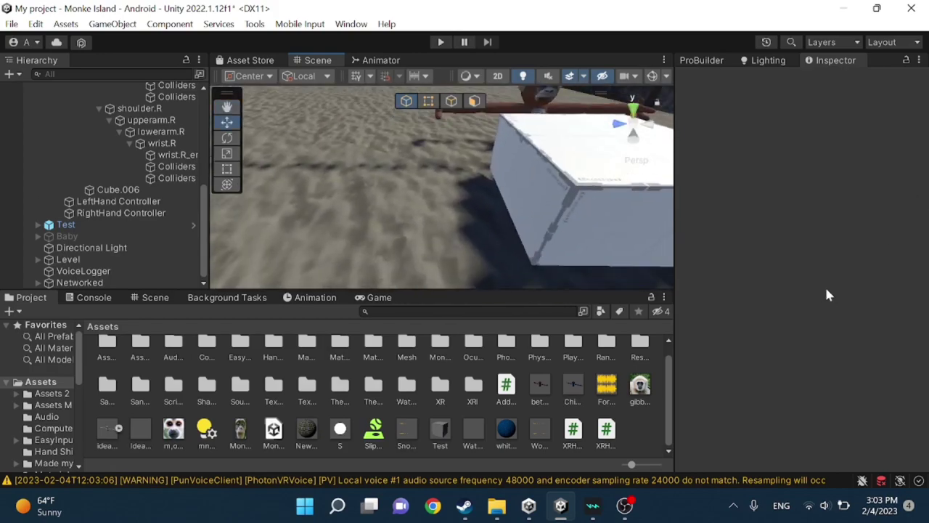